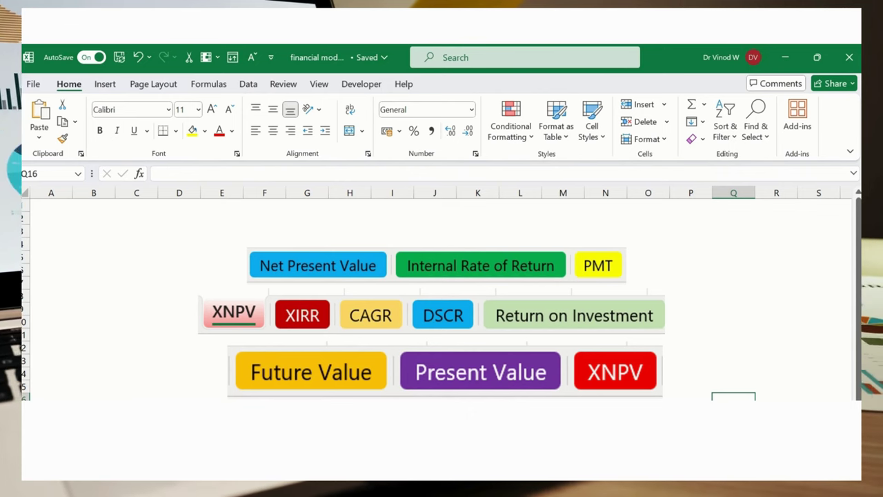
pyautogui.click(386, 266)
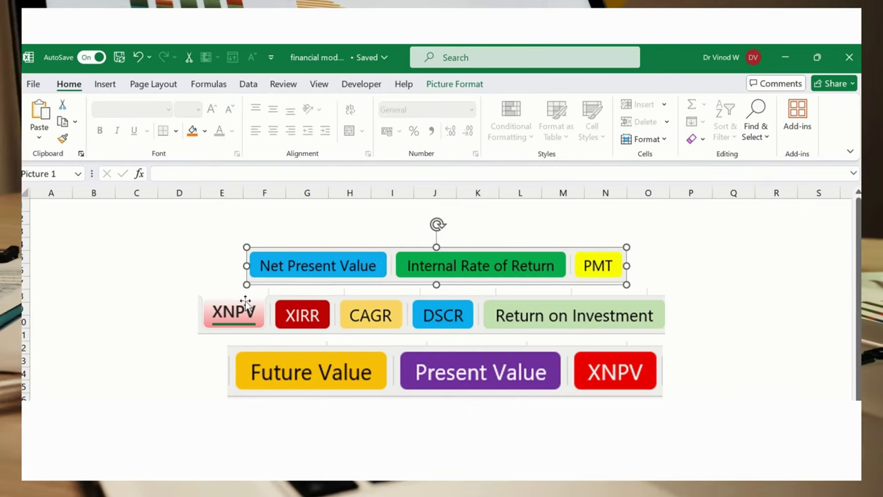
pyautogui.click(243, 306)
pyautogui.click(310, 361)
pyautogui.click(729, 282)
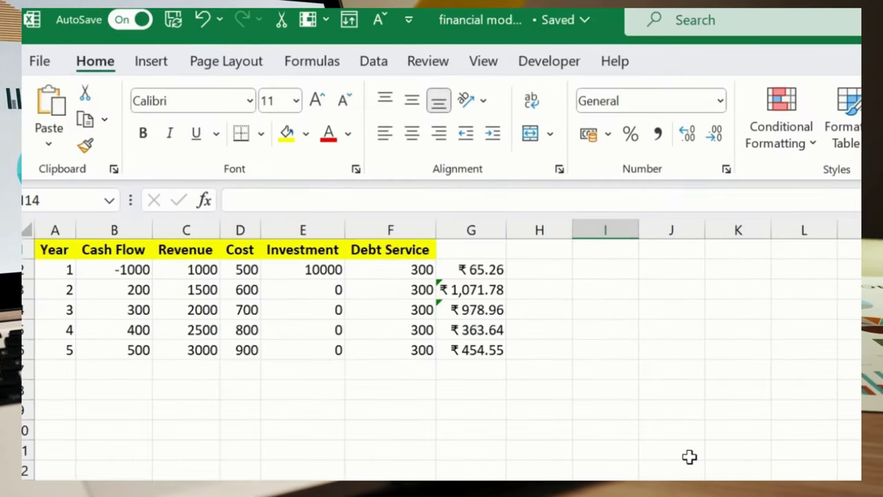
# Step: Clear the old results in G2:G6 and enter =NPV(0.1,B2:B6) in cell G2
pyautogui.moveTo(473, 268); pyautogui.dragTo(494, 349)
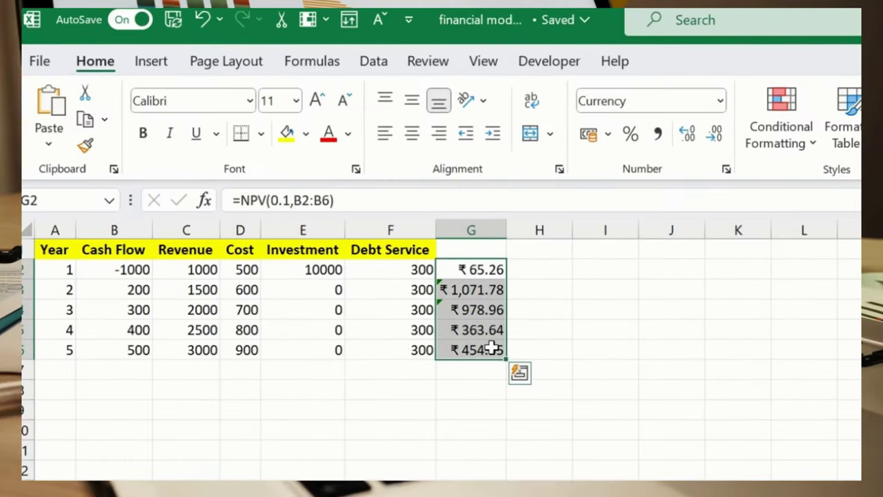
pyautogui.press('Delete')
pyautogui.click(479, 265)
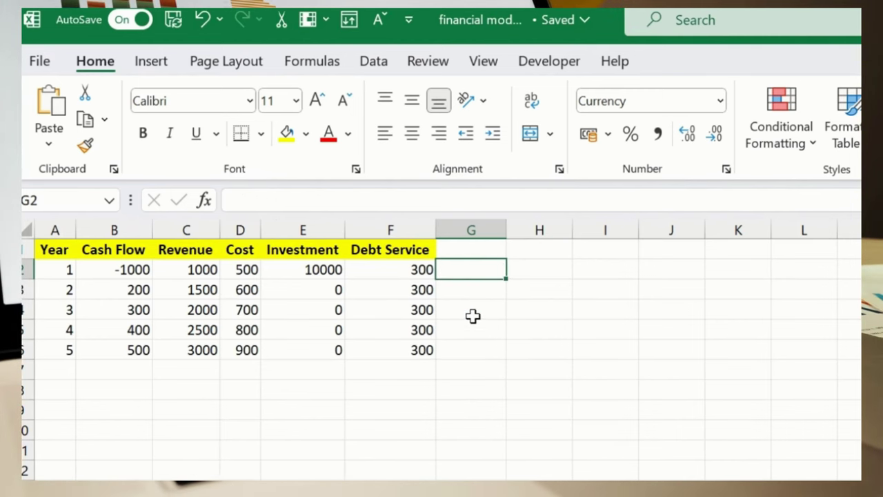
pyautogui.write('=')
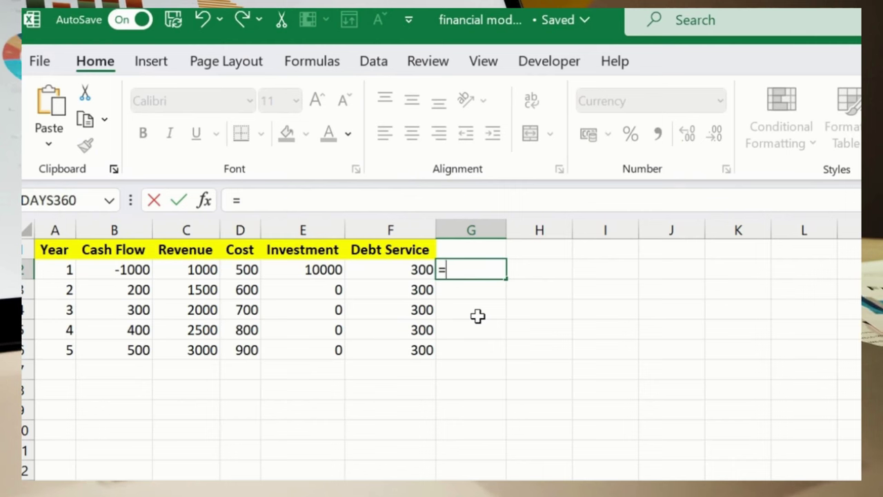
pyautogui.write('npv(')
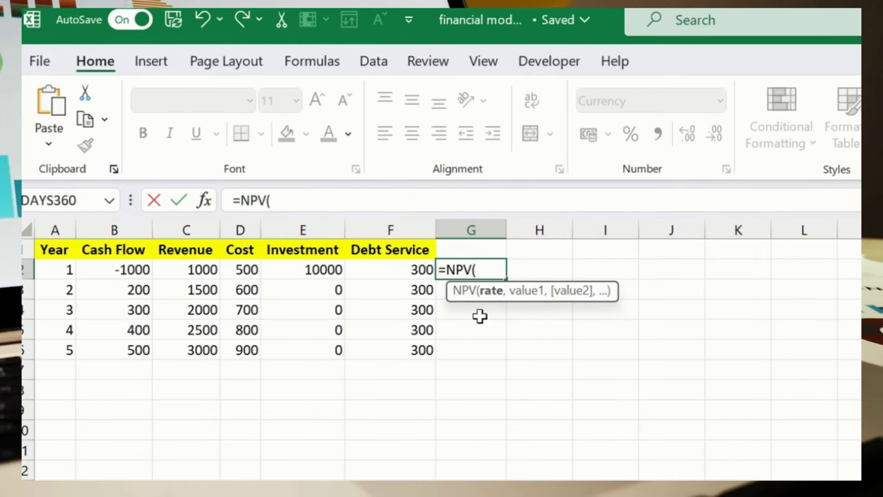
pyautogui.write('0.1')
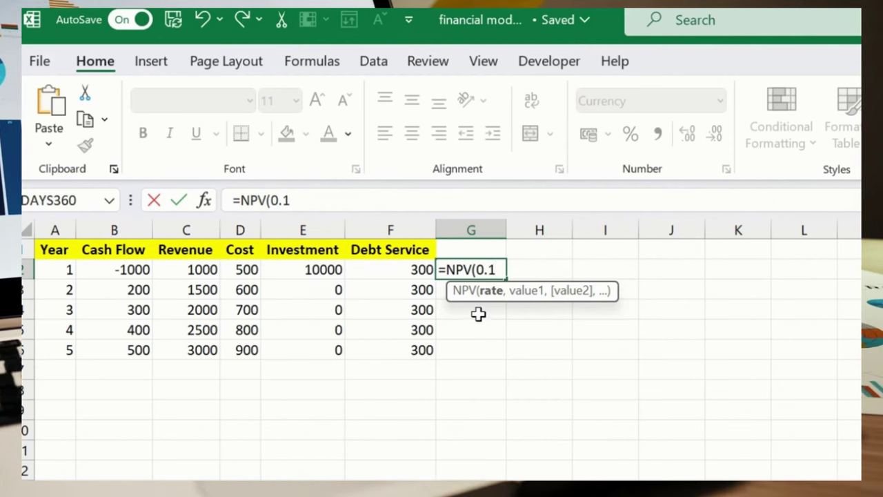
pyautogui.write(',')
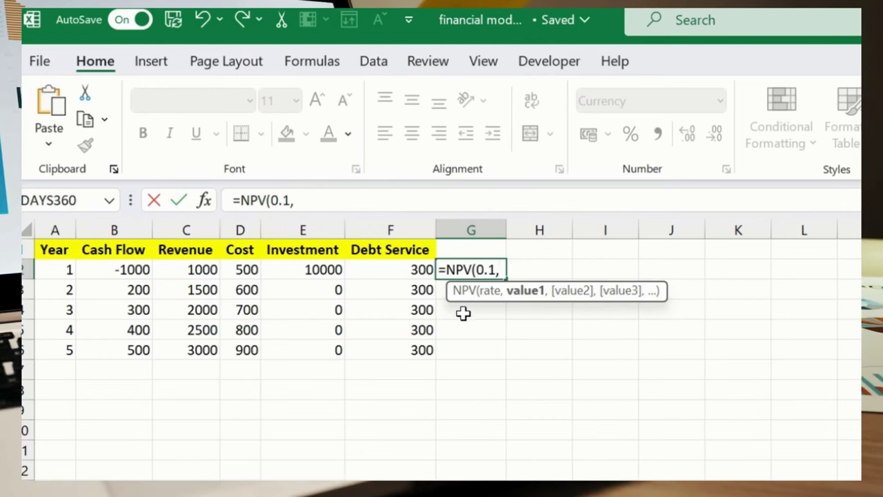
pyautogui.moveTo(127, 270); pyautogui.dragTo(128, 349)
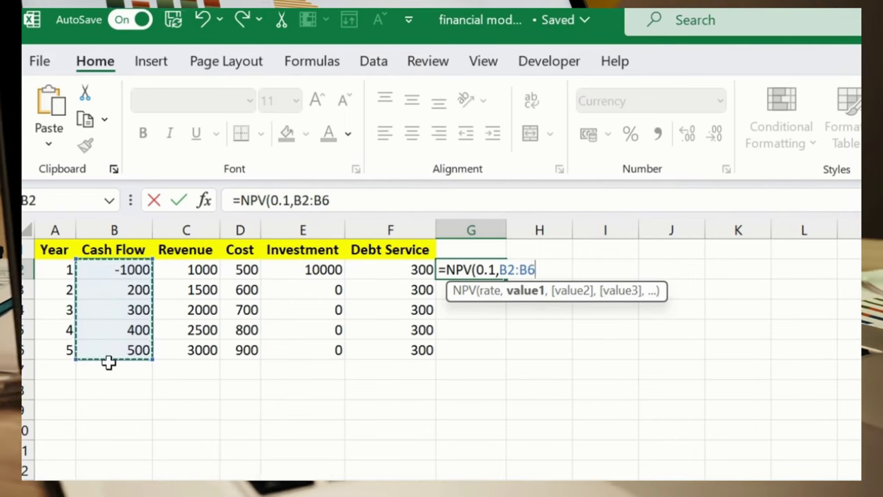
pyautogui.write(')')
pyautogui.press('Return')
# Step: Fill the NPV formula from G2 down through G6
pyautogui.press('Up')
pyautogui.hotkey('shift', 'Down')
pyautogui.hotkey('shift', 'Down')
pyautogui.hotkey('shift', 'Down')
pyautogui.hotkey('shift', 'Down')
pyautogui.hotkey('ctrl', 'd')
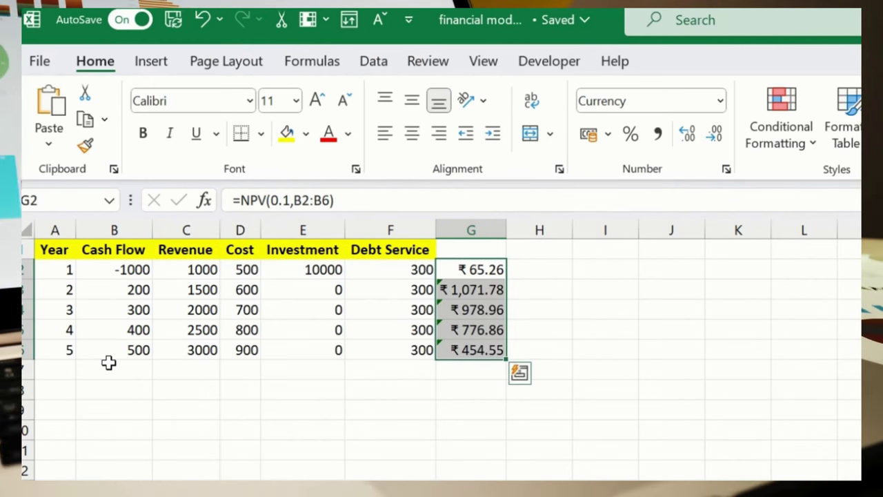
pyautogui.press('Up')
pyautogui.press('Down')
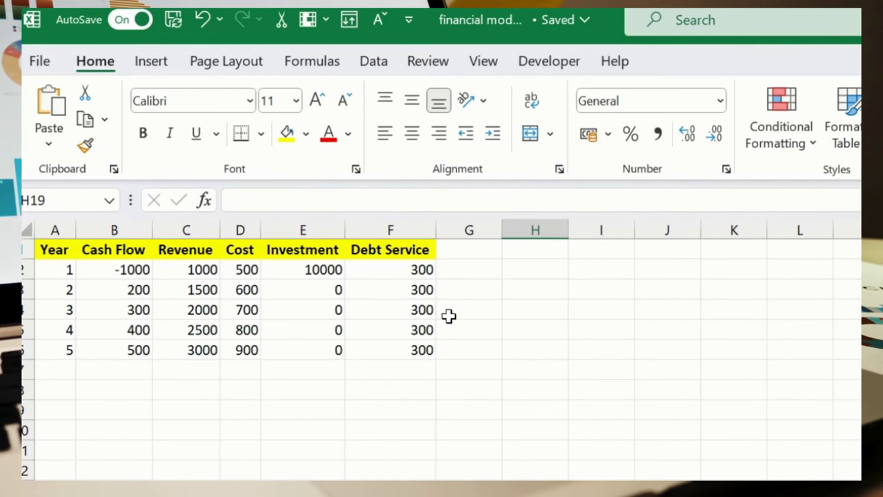
# Step: Calculate the internal rate of return of the cash flows in cell G2 with =IRR(B2:B6)
pyautogui.click(491, 249)
pyautogui.click(481, 270)
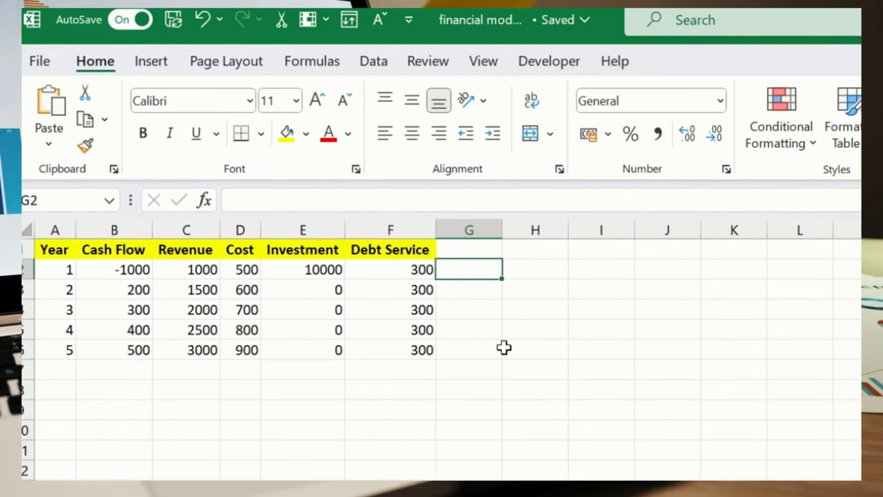
pyautogui.write('=IR')
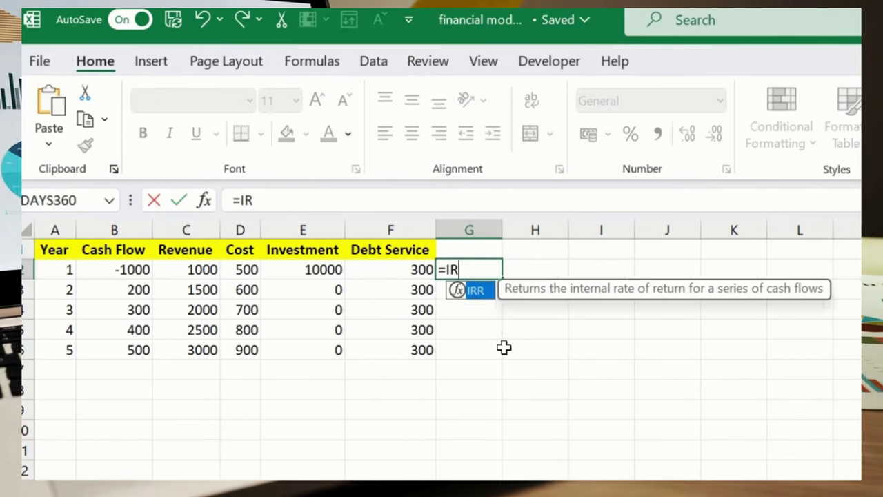
pyautogui.write('R(')
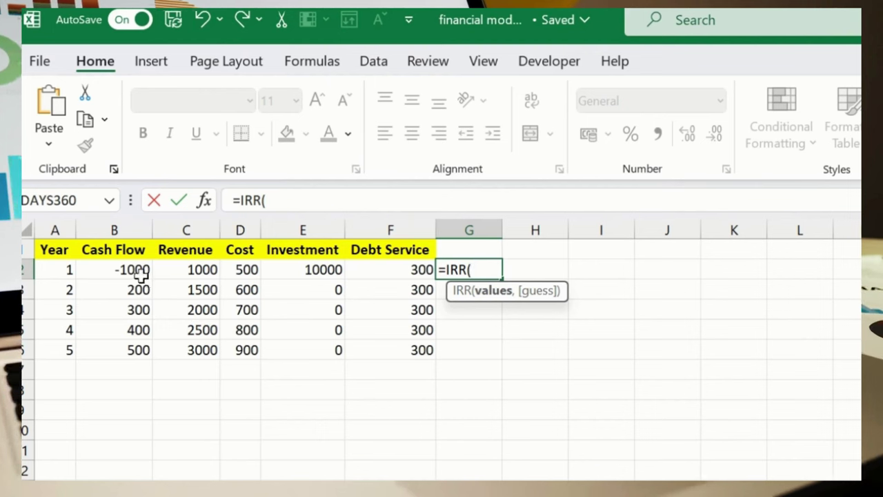
pyautogui.moveTo(138, 270); pyautogui.dragTo(134, 346)
pyautogui.press('Return')
pyautogui.press('Up')
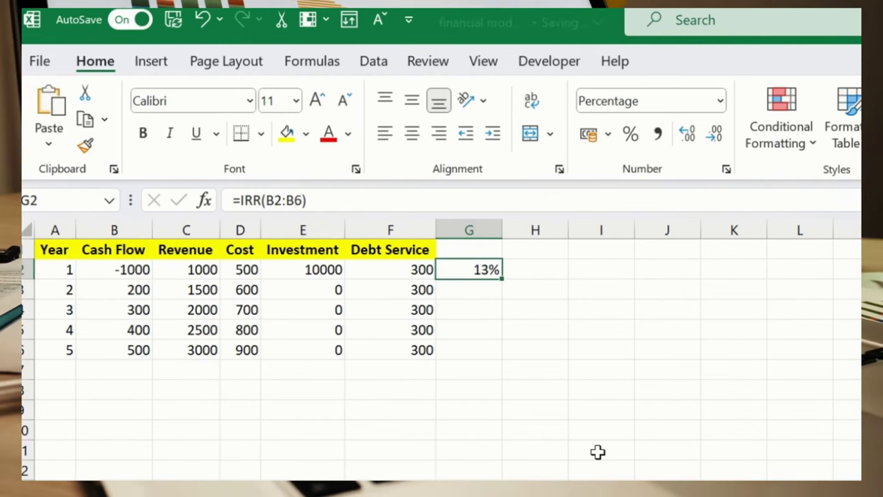
pyautogui.click(597, 452)
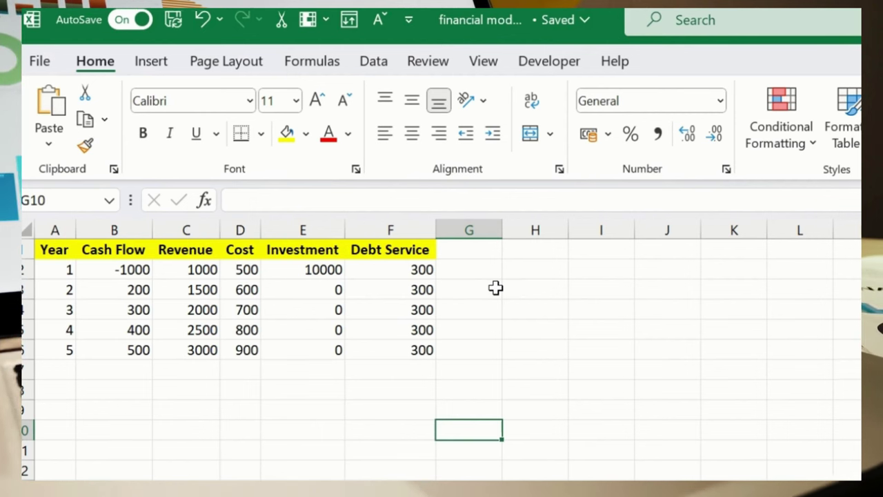
# Step: Calculate the loan payment in cell G2 with =PMT(0.05/12,60,-10000)
pyautogui.click(476, 269)
pyautogui.write('=pmt')
pyautogui.press('Tab')
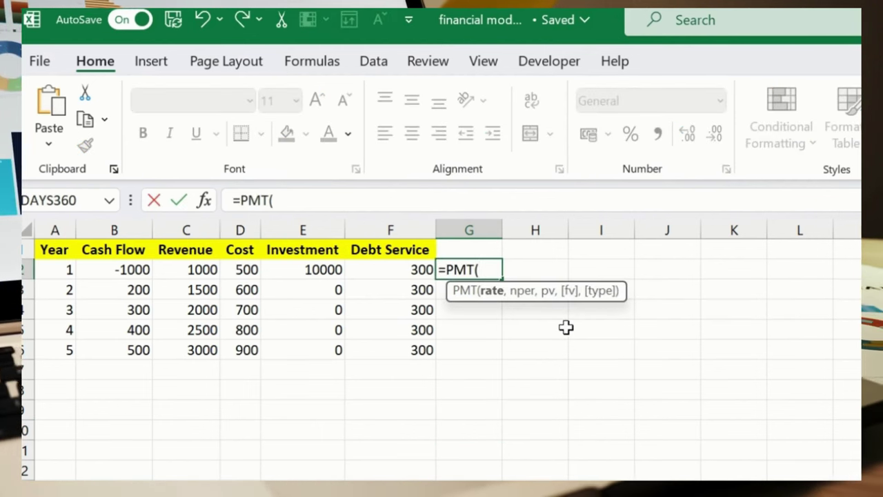
pyautogui.write('0')
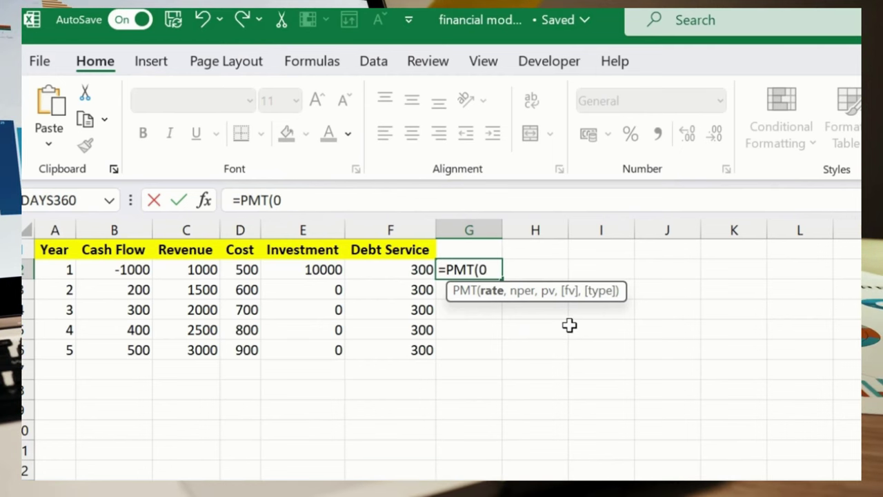
pyautogui.write('.05')
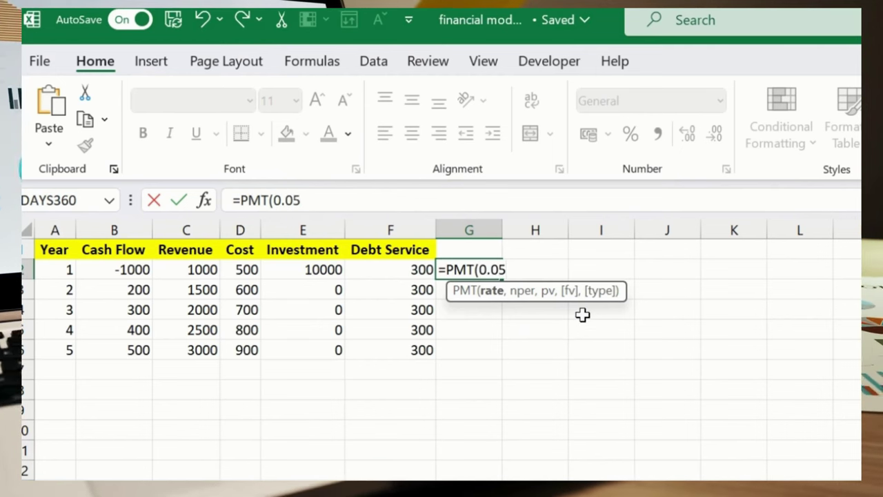
pyautogui.write('/')
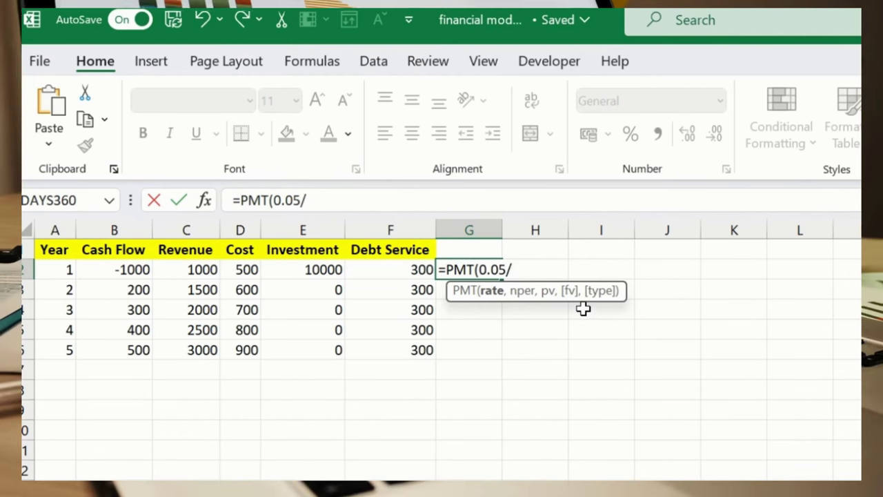
pyautogui.write('12,60,-1')
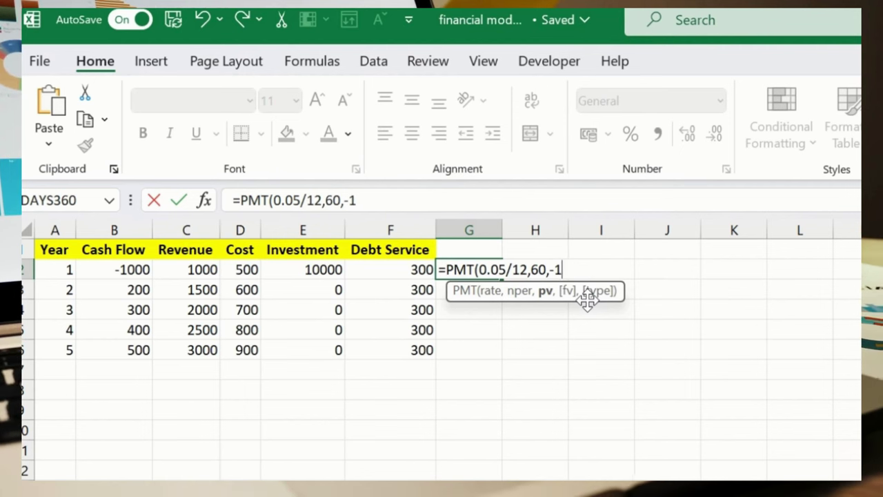
pyautogui.write('000')
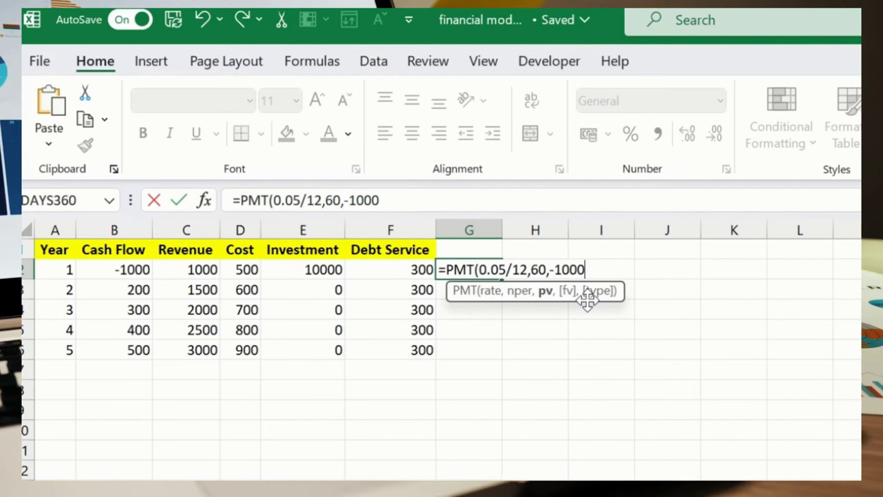
pyautogui.write('0')
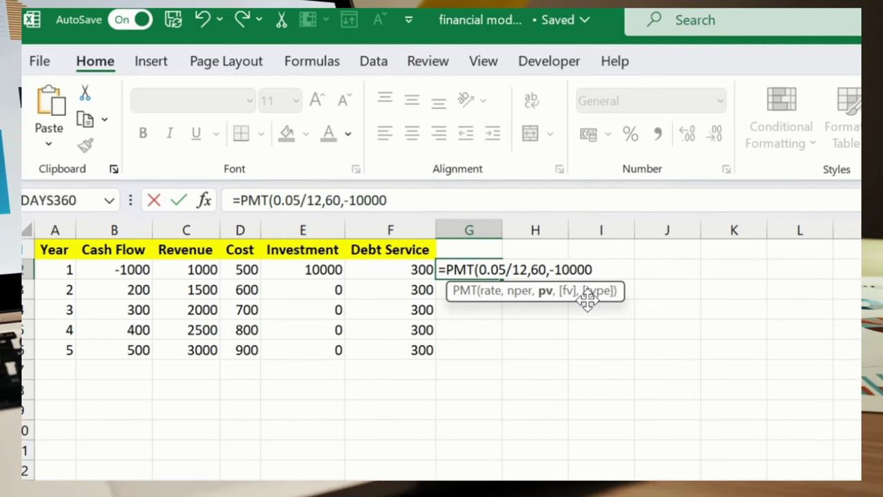
pyautogui.write(')')
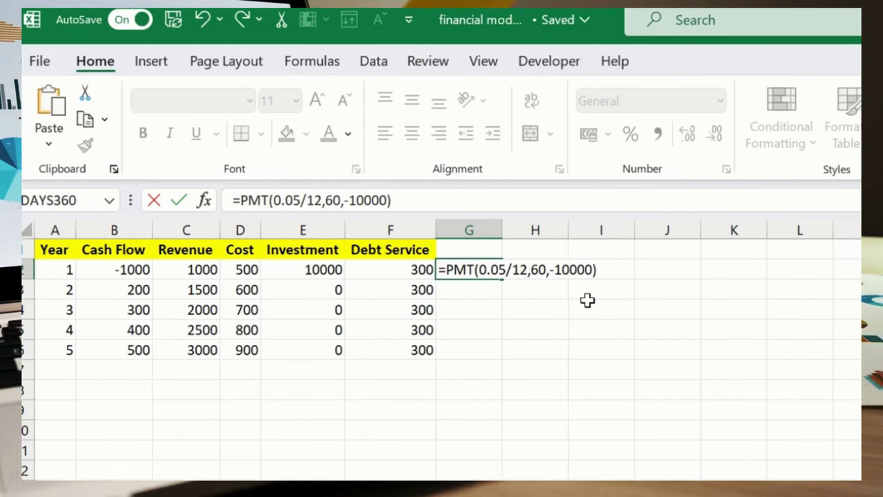
pyautogui.press('Return')
pyautogui.press('Up')
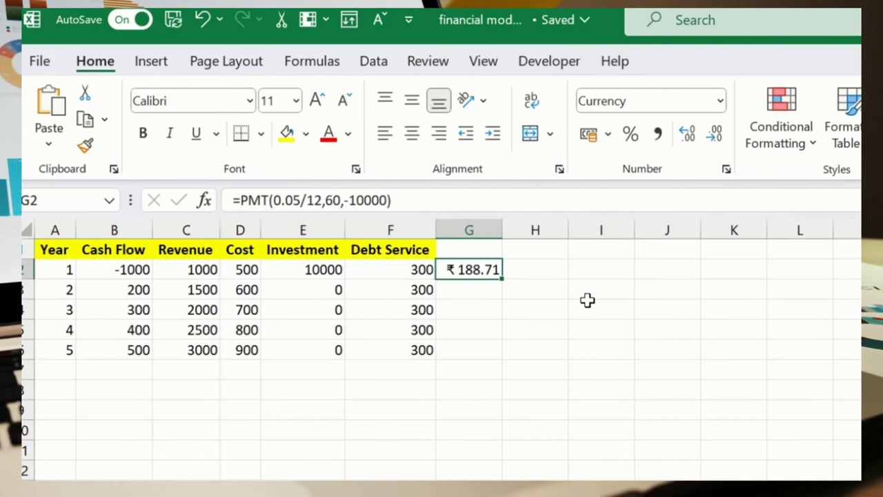
# Step: Highlight the payment result in cell G2 with the yellow fill colour
pyautogui.press('Right')
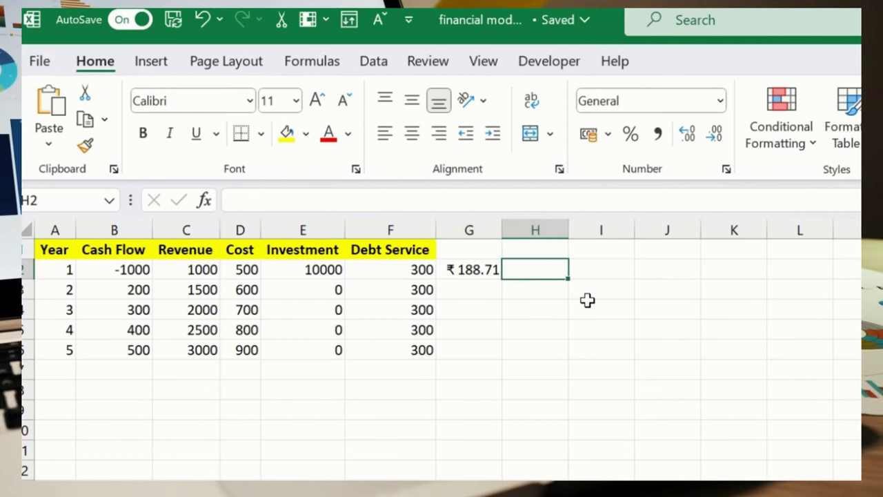
pyautogui.press('Left')
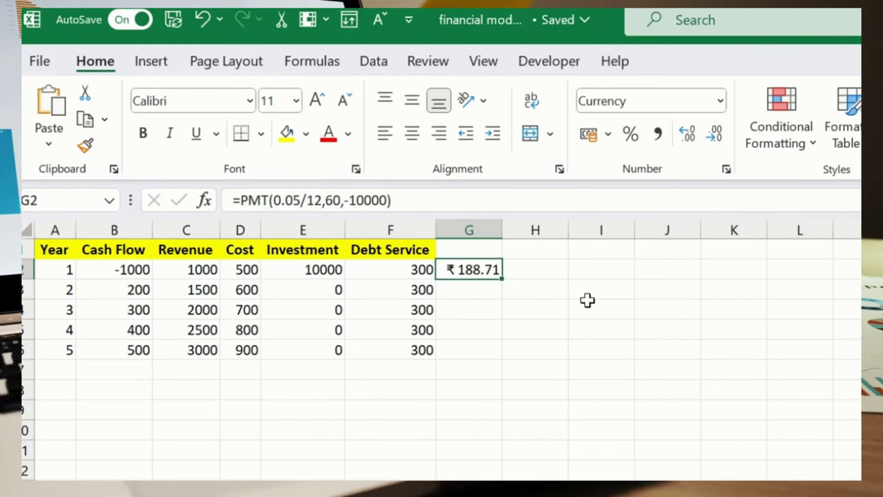
pyautogui.click(287, 133)
pyautogui.click(631, 428)
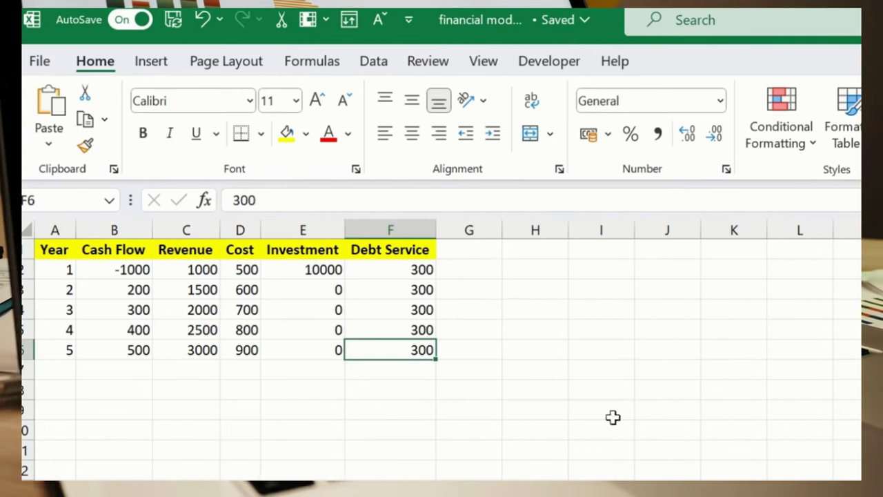
# Step: Calculate the future value of a 1000 investment in cell G2 with =FV(0.05,5,0,-1000)
pyautogui.click(486, 296)
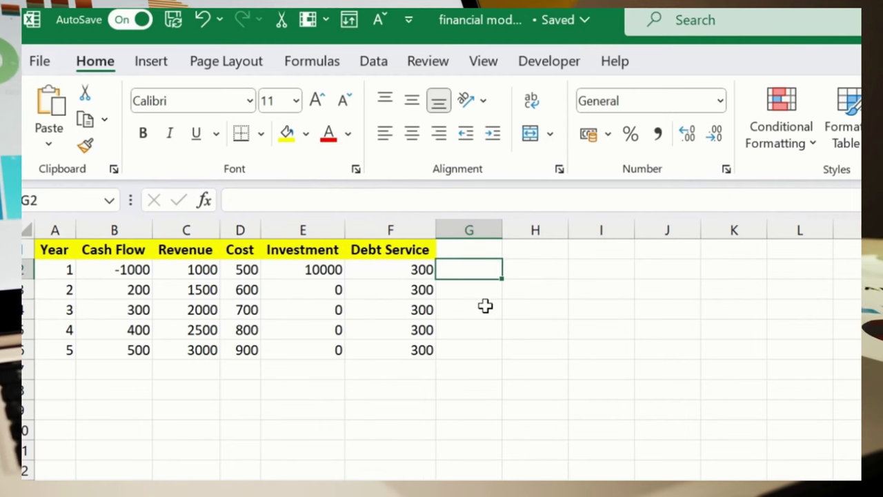
pyautogui.write('=')
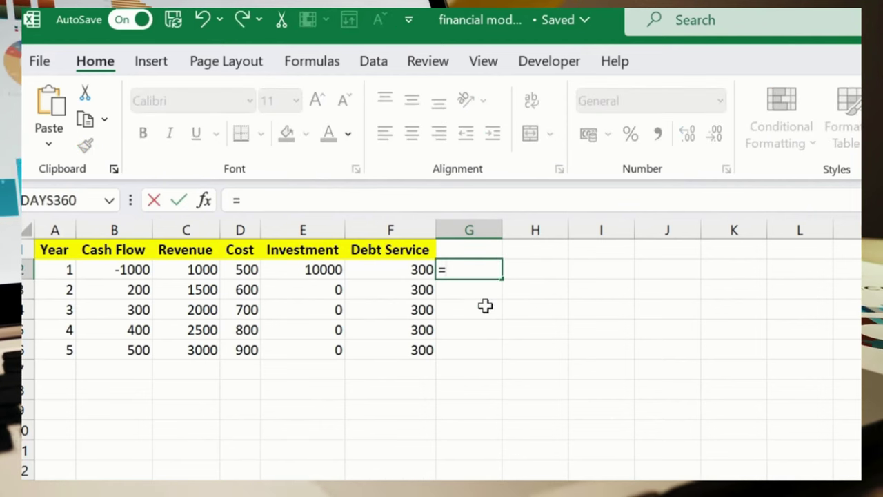
pyautogui.write('FV(')
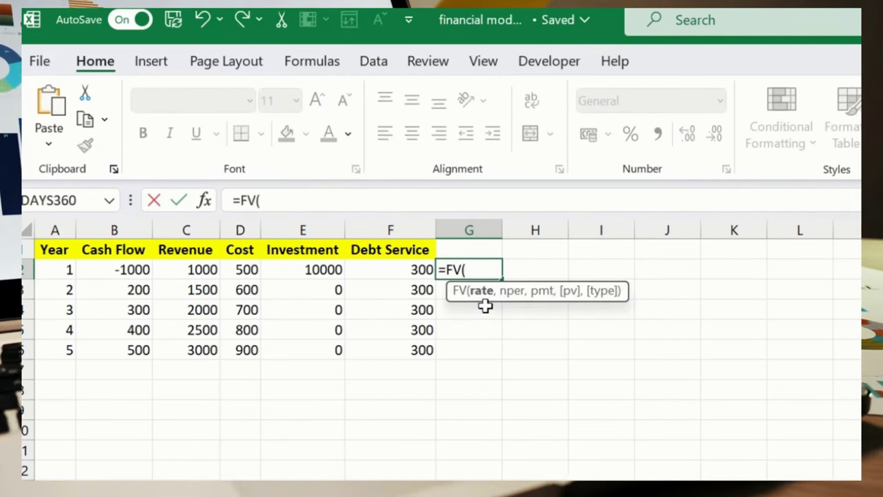
pyautogui.write('0')
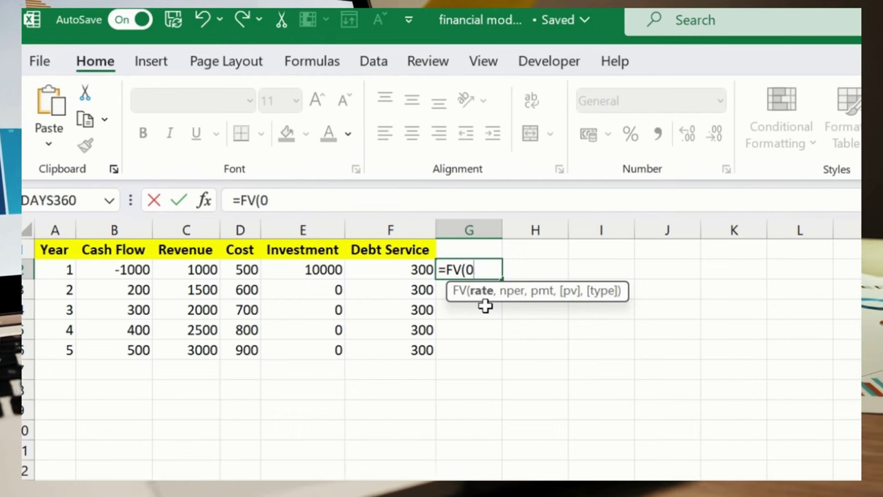
pyautogui.write('.05')
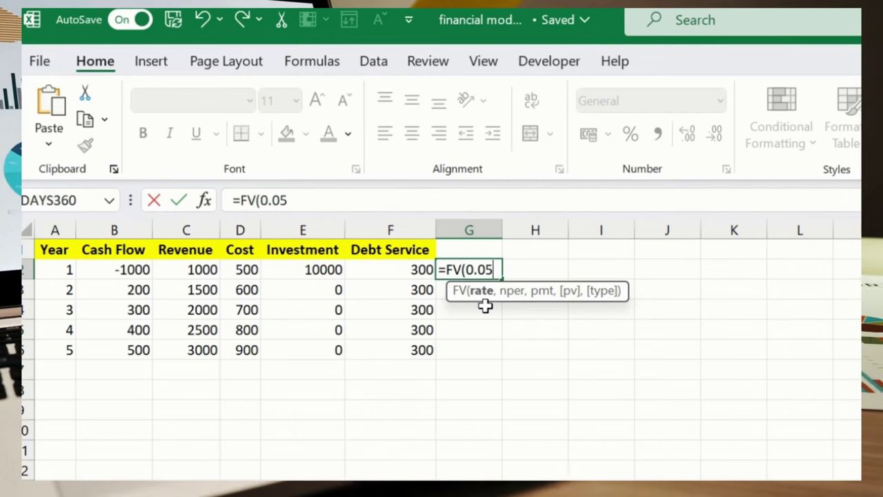
pyautogui.write(',')
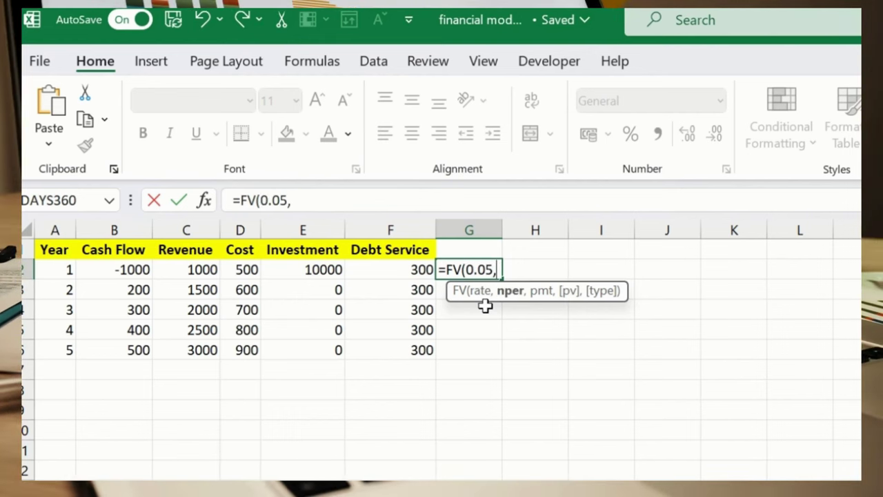
pyautogui.write('5')
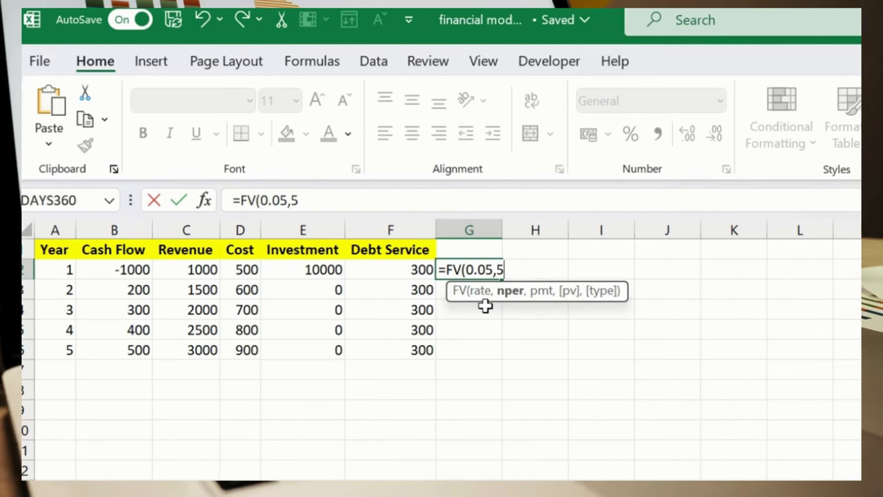
pyautogui.write(',0,-100')
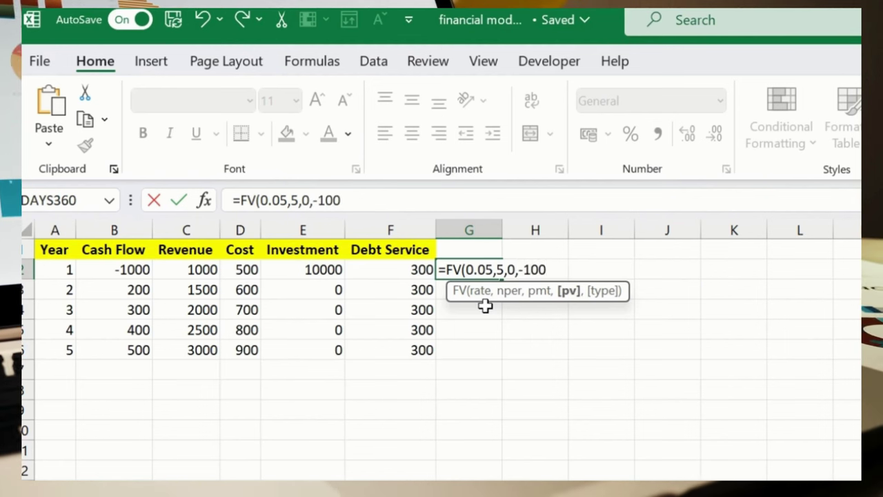
pyautogui.write(')')
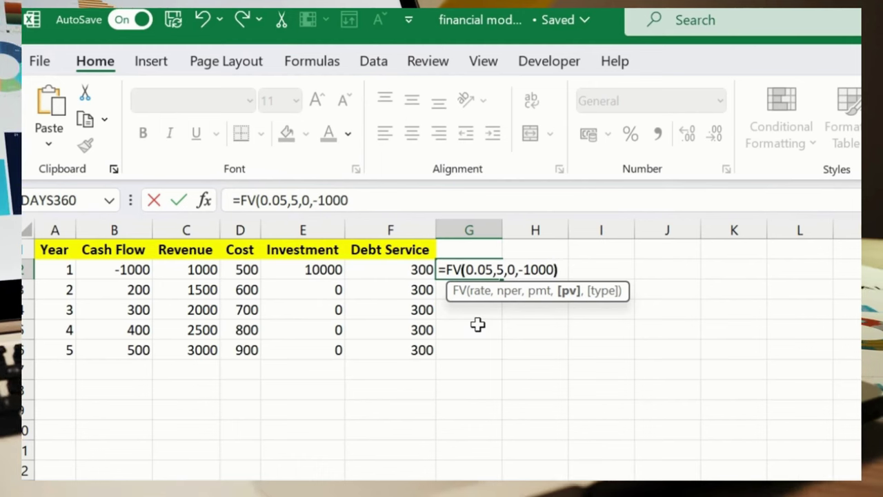
pyautogui.press('Return')
pyautogui.press('Up')
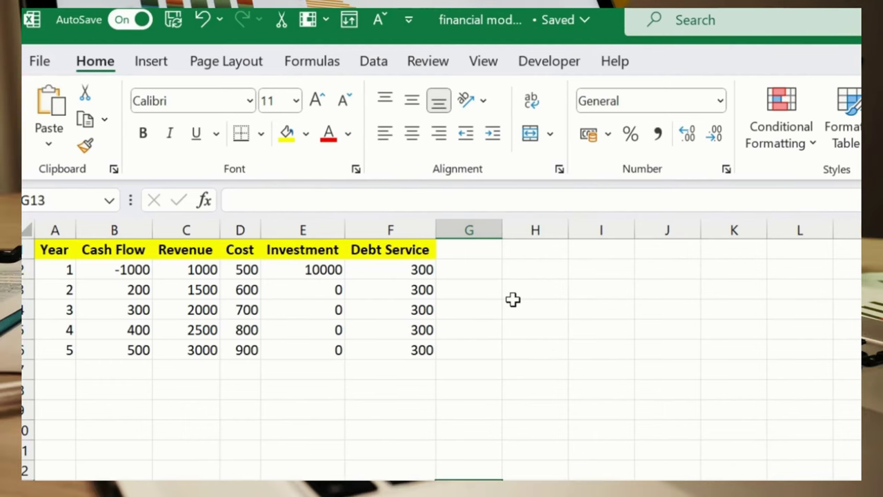
# Step: Calculate the present value of five payments of 200 in cell G2 with =PV(0.05,5,-200)
pyautogui.click(490, 270)
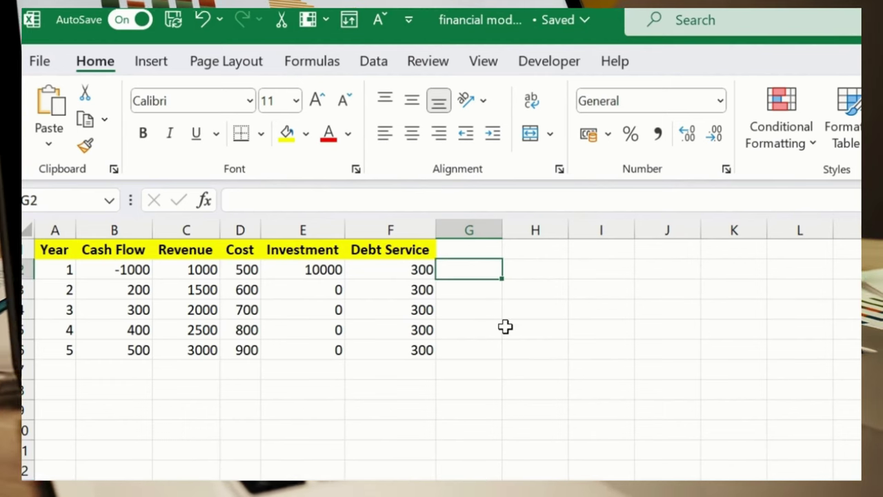
pyautogui.write('=')
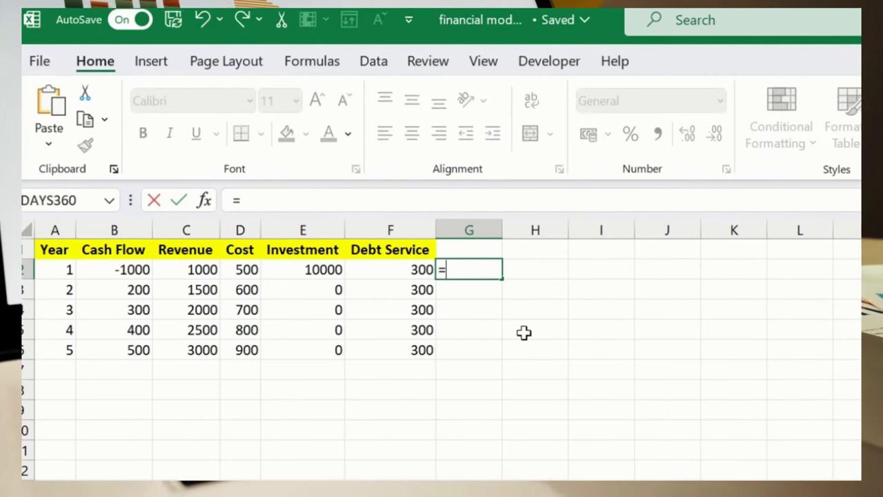
pyautogui.write('pv')
pyautogui.press('Tab')
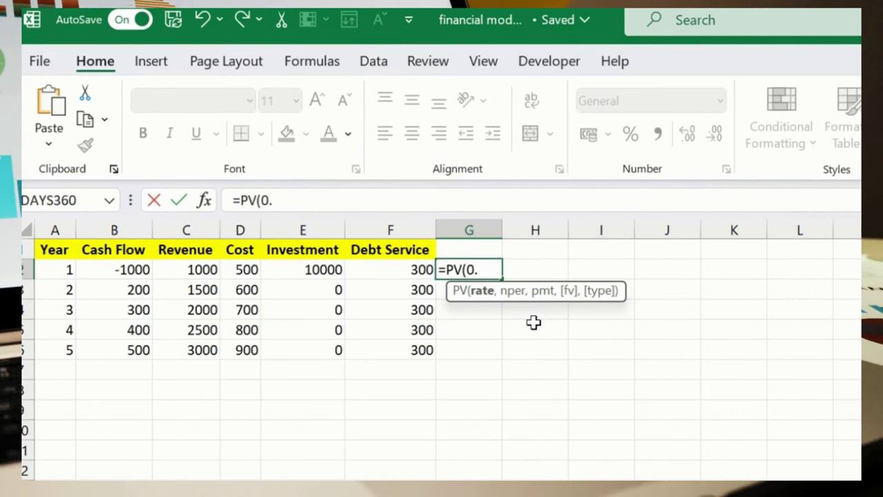
pyautogui.write('0.0')
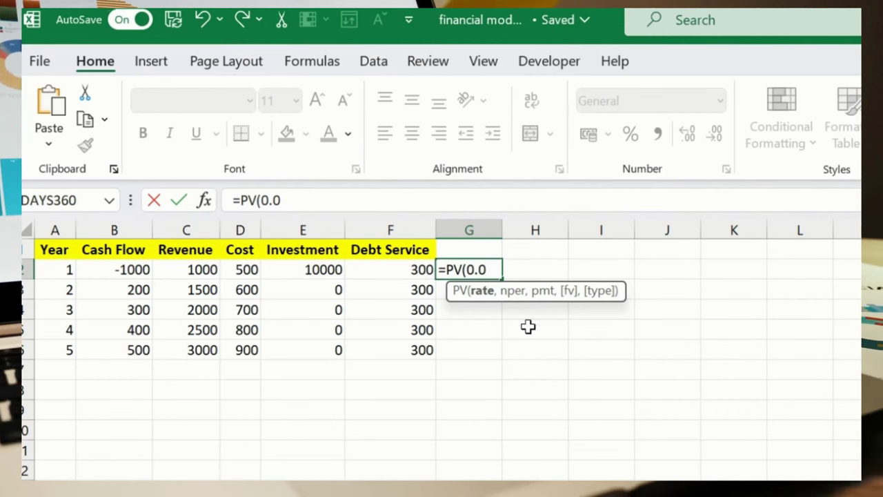
pyautogui.write('5')
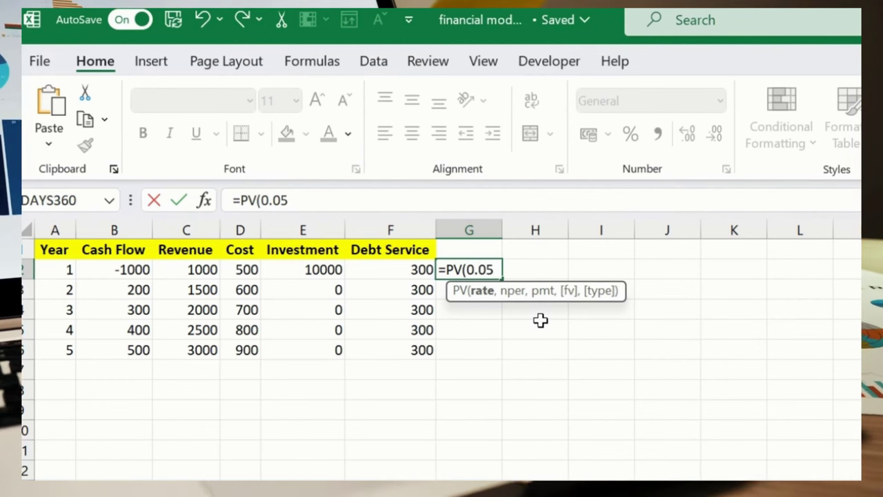
pyautogui.write(',')
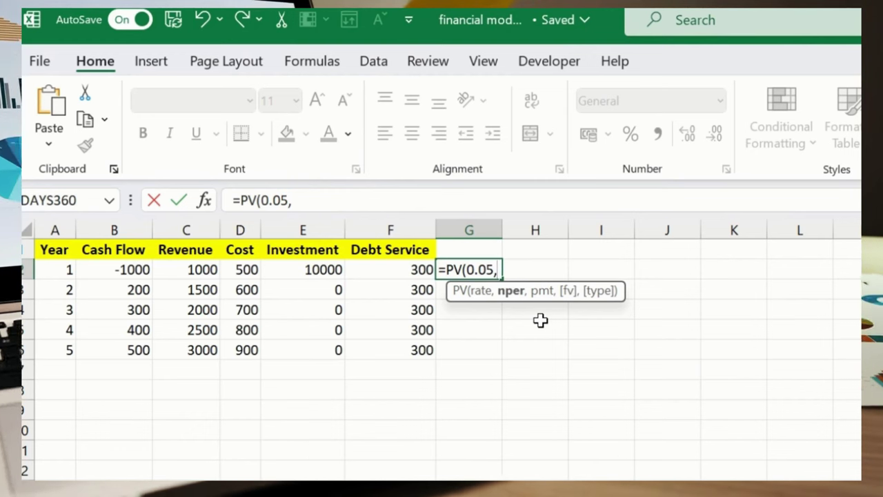
pyautogui.write('5,-200')
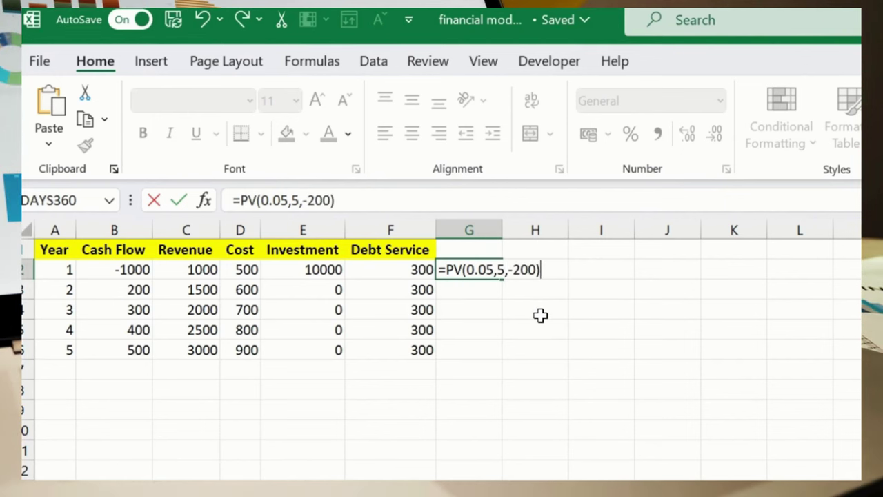
pyautogui.press('Return')
pyautogui.press('Up')
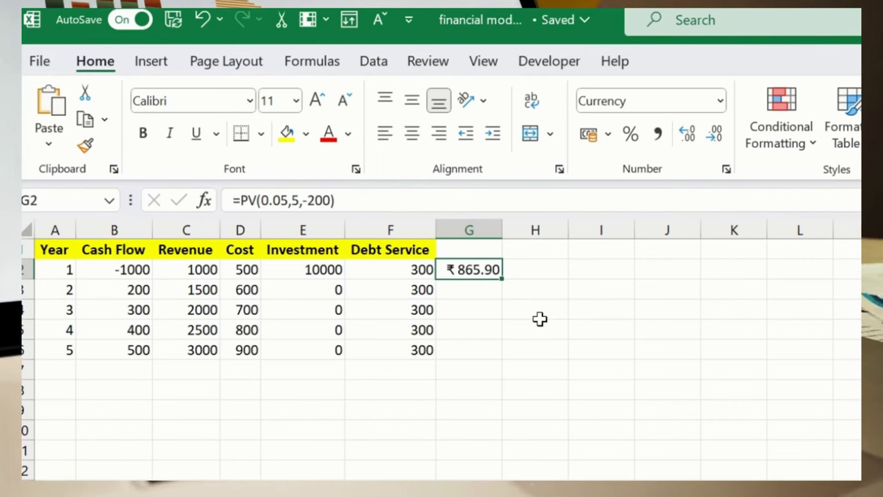
# Step: Clear cell G2 and calculate the net present value of the scheduled cash flows in G10 with =XNPV(0.1,B2:B6,A2:A6)
pyautogui.press('Delete')
pyautogui.click(466, 430)
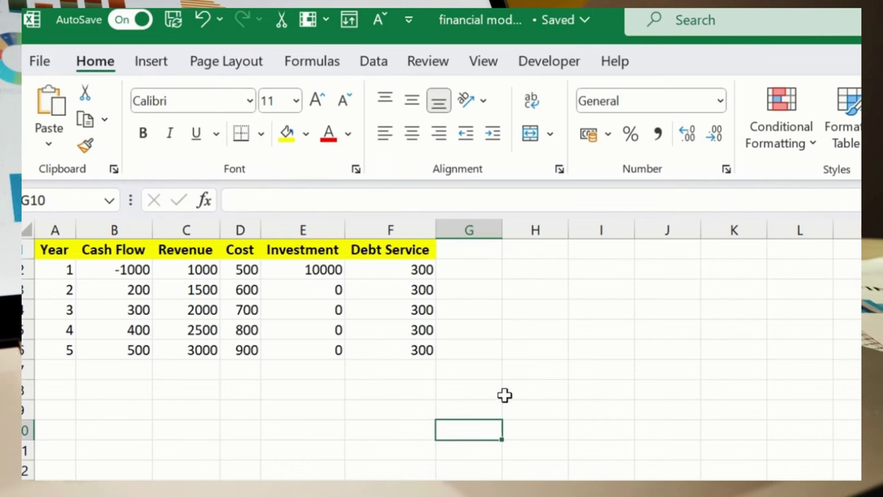
pyautogui.write('=')
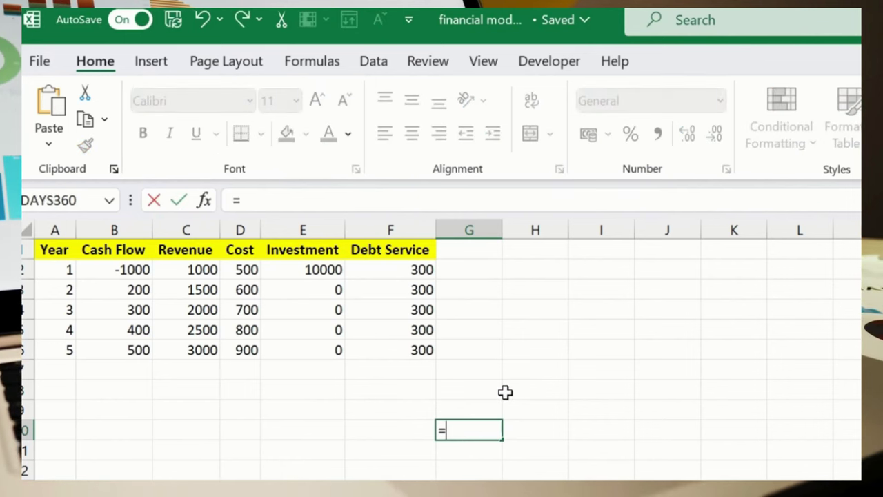
pyautogui.write('XN')
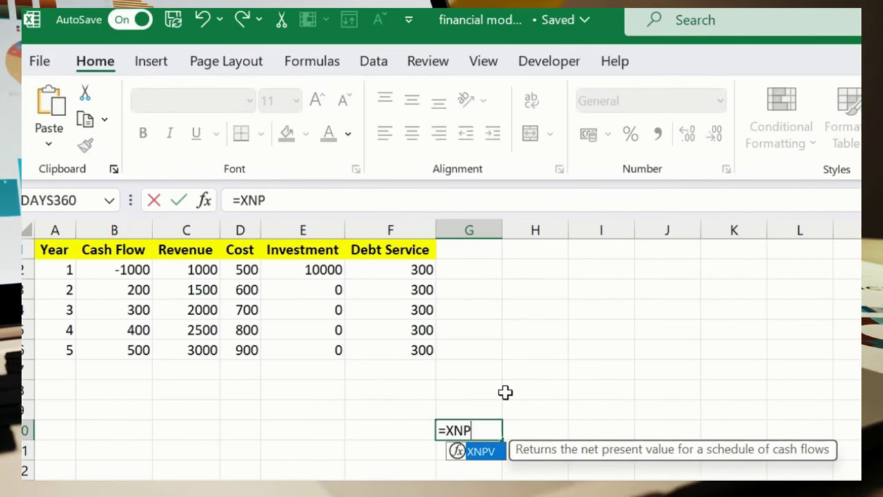
pyautogui.write('P')
pyautogui.press('Tab')
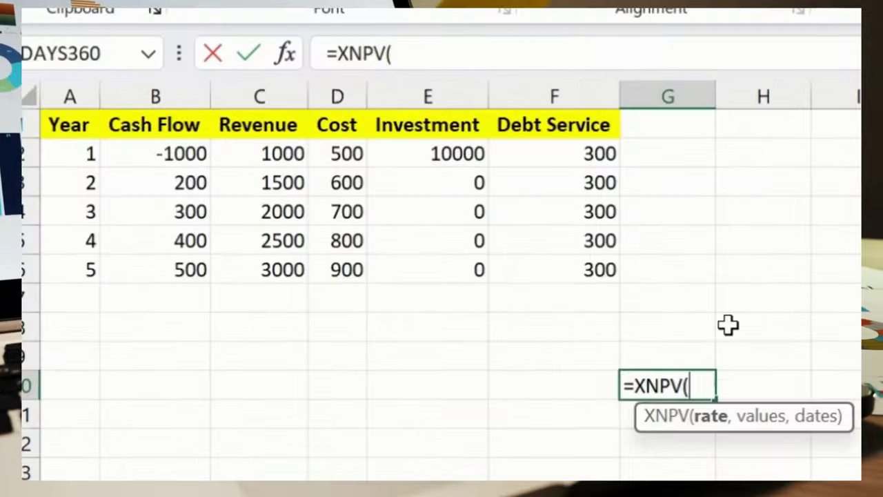
pyautogui.write('0.1,')
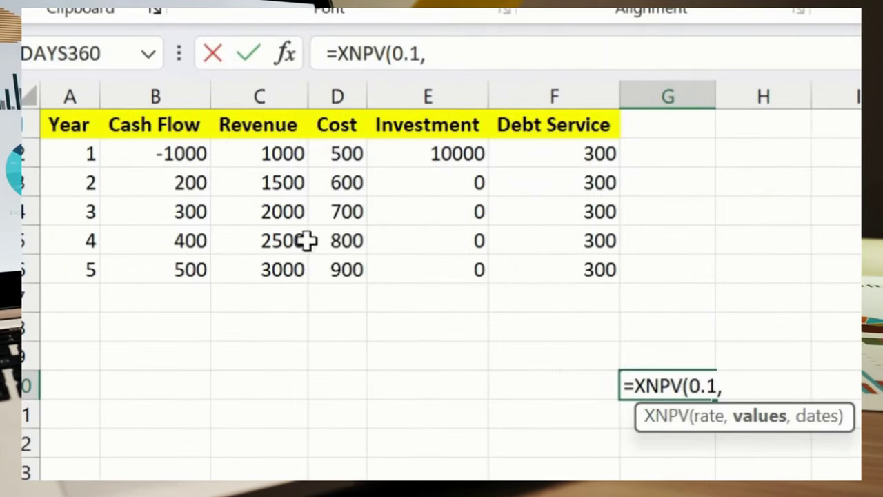
pyautogui.moveTo(185, 155); pyautogui.dragTo(177, 268)
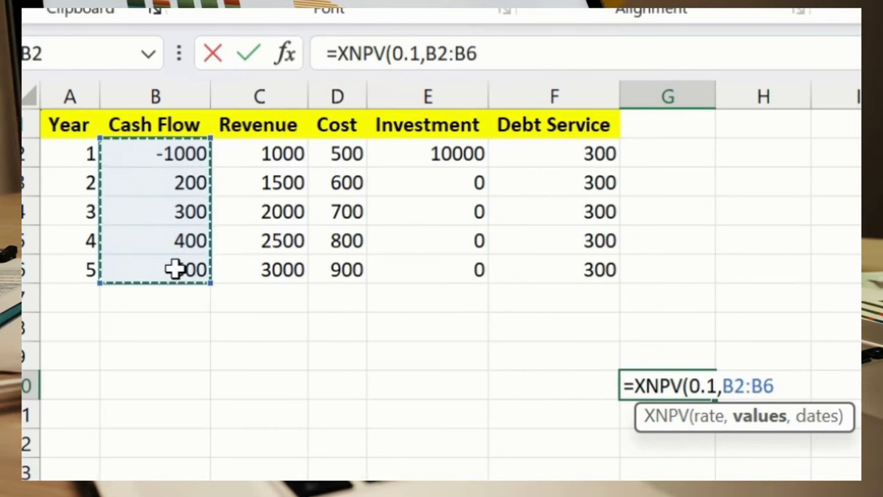
pyautogui.write(',')
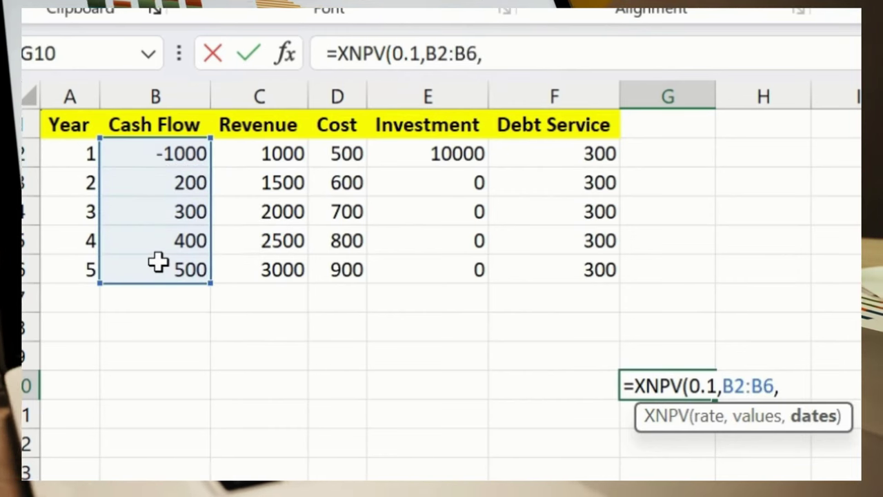
pyautogui.moveTo(51, 147); pyautogui.dragTo(72, 268)
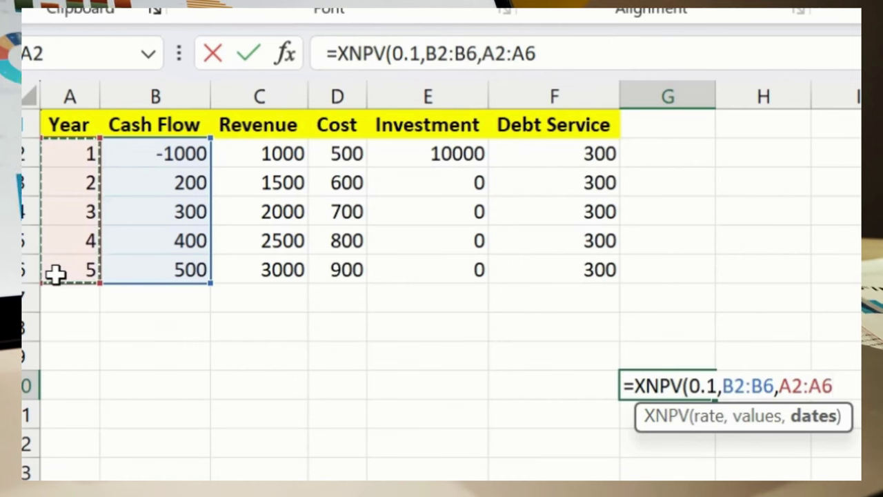
pyautogui.write(')')
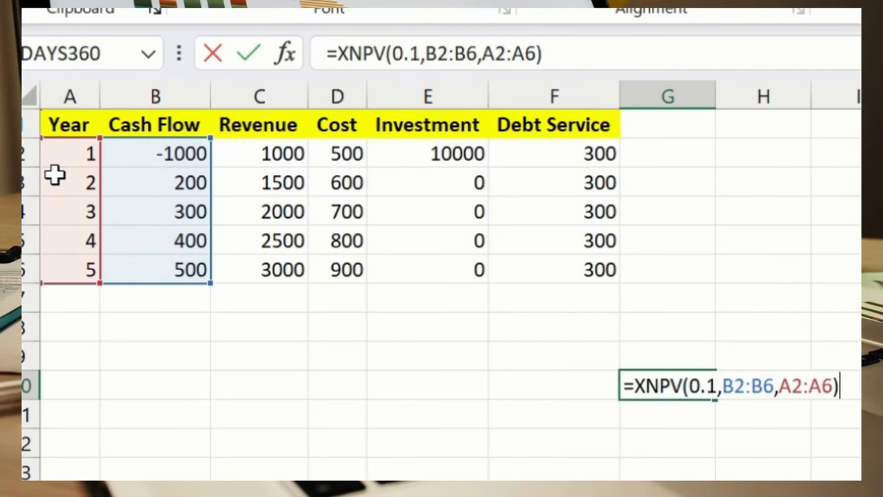
pyautogui.press('Return')
pyautogui.press('Up')
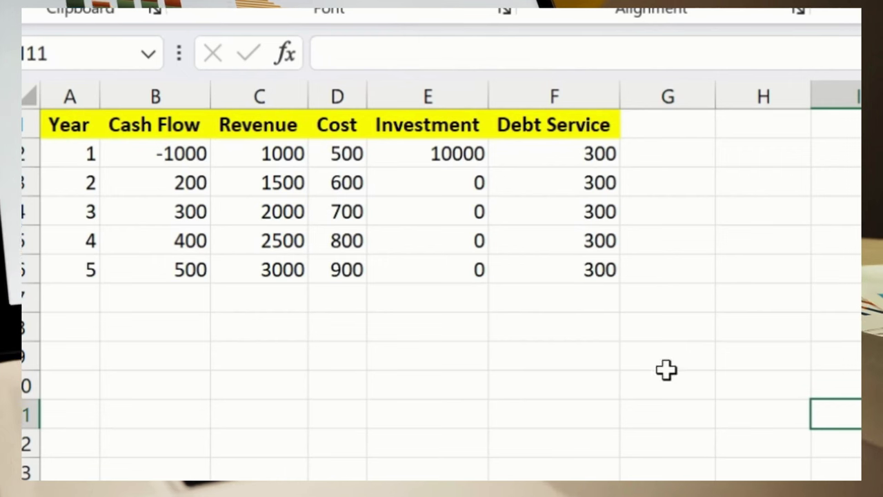
# Step: Calculate the internal rate of return of the scheduled cash flows in G9 with =XIRR(B2:B6,A2:A6) and apply the Accounting number format
pyautogui.click(664, 356)
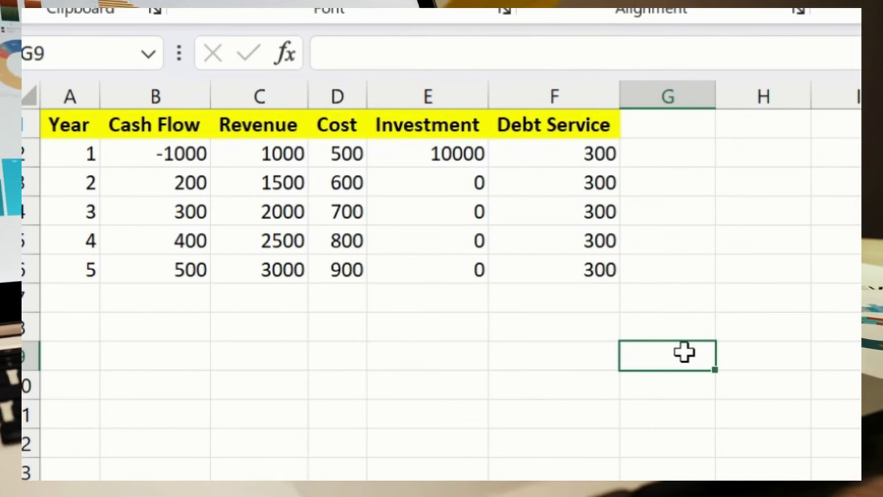
pyautogui.write('=')
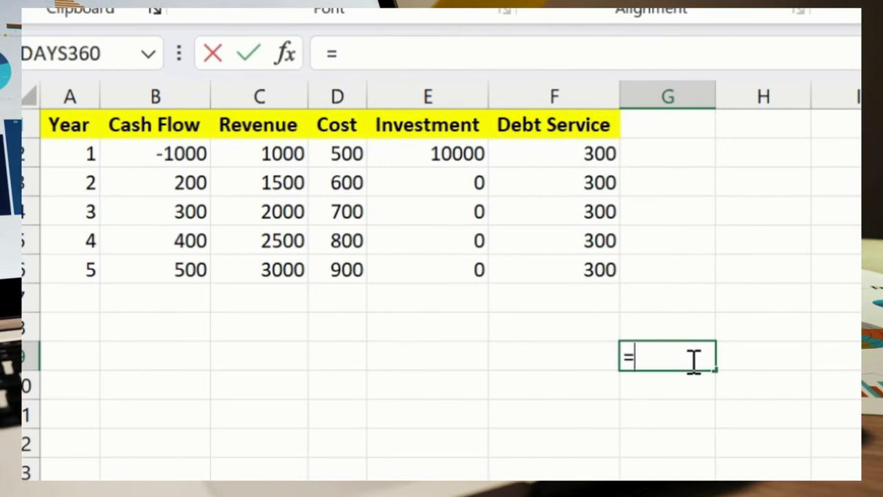
pyautogui.write('XIRR(')
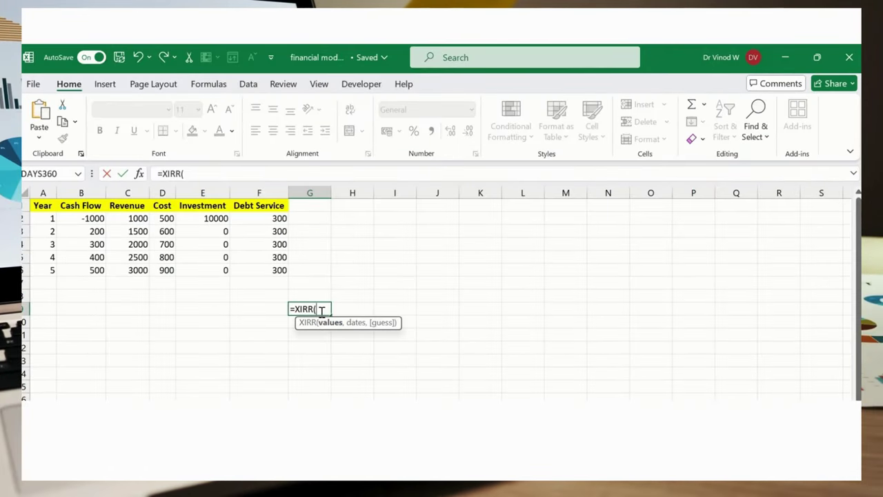
pyautogui.moveTo(84, 218); pyautogui.dragTo(88, 274)
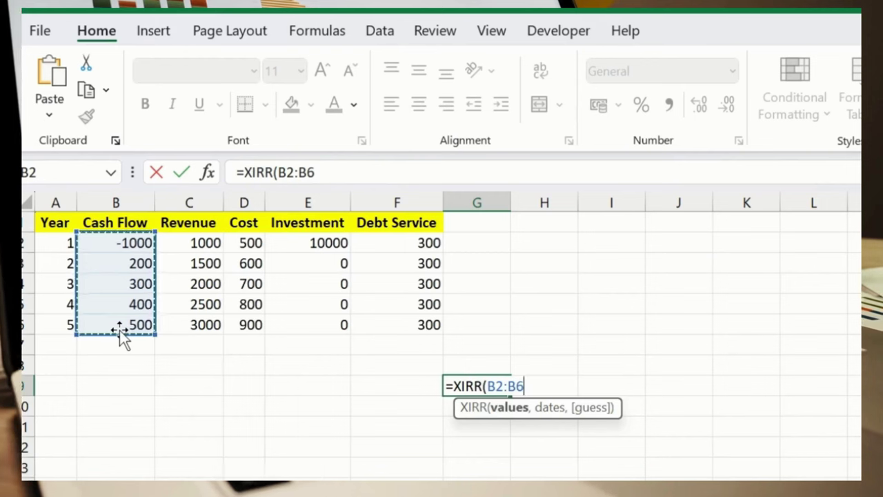
pyautogui.write(',')
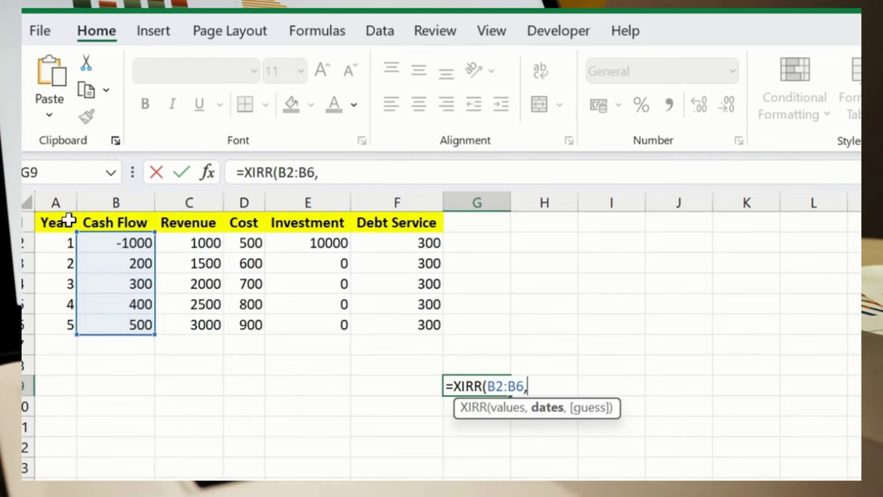
pyautogui.moveTo(53, 244); pyautogui.dragTo(62, 337)
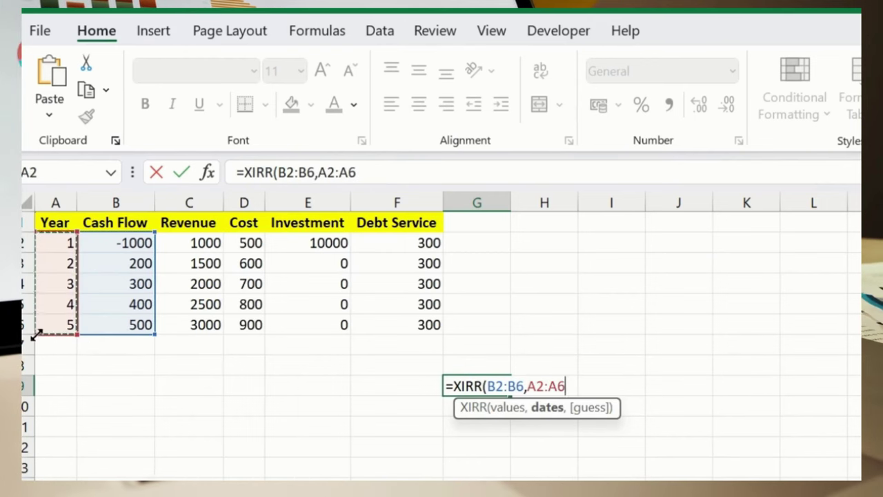
pyautogui.write(')')
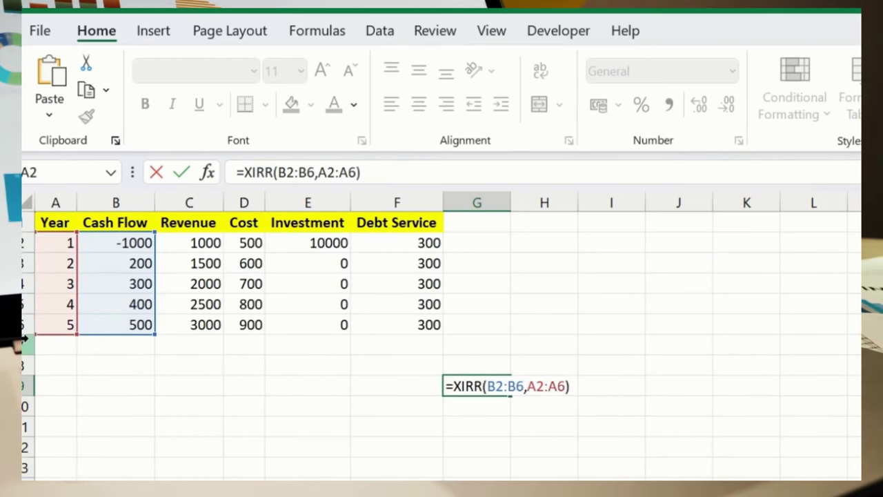
pyautogui.press('Return')
pyautogui.press('Up')
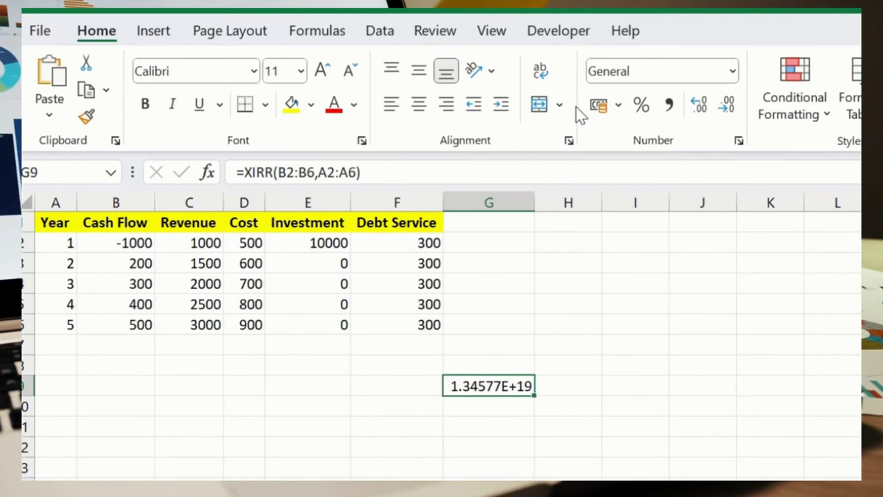
pyautogui.click(603, 110)
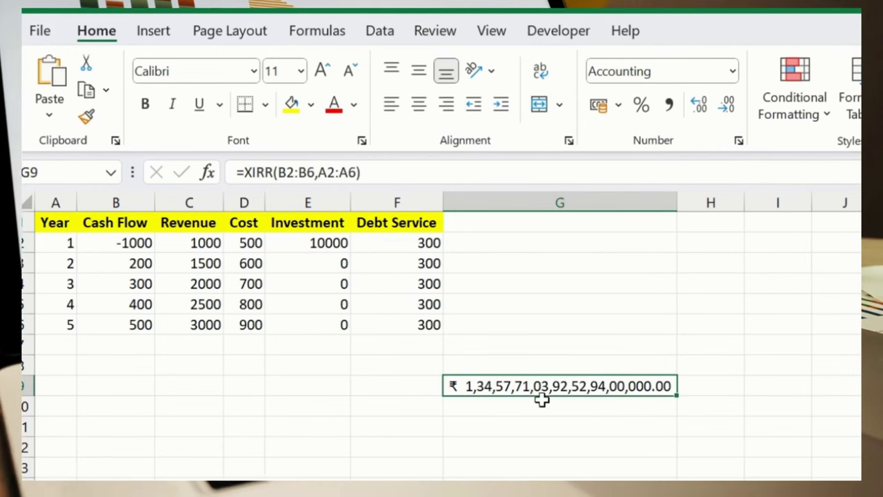
pyautogui.click(73, 244)
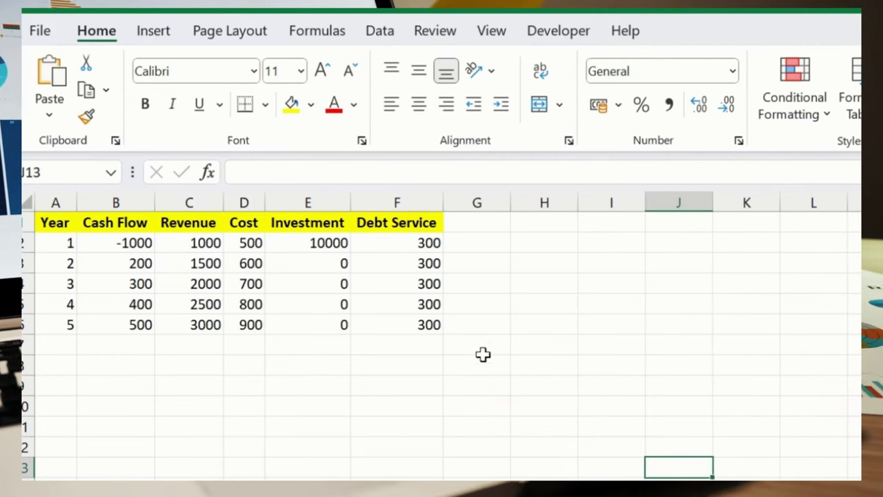
# Step: Begin a growth-rate formula in G10 that divides the year 5 investment by the year 1 investment, =(E6/E2)
pyautogui.click(459, 344)
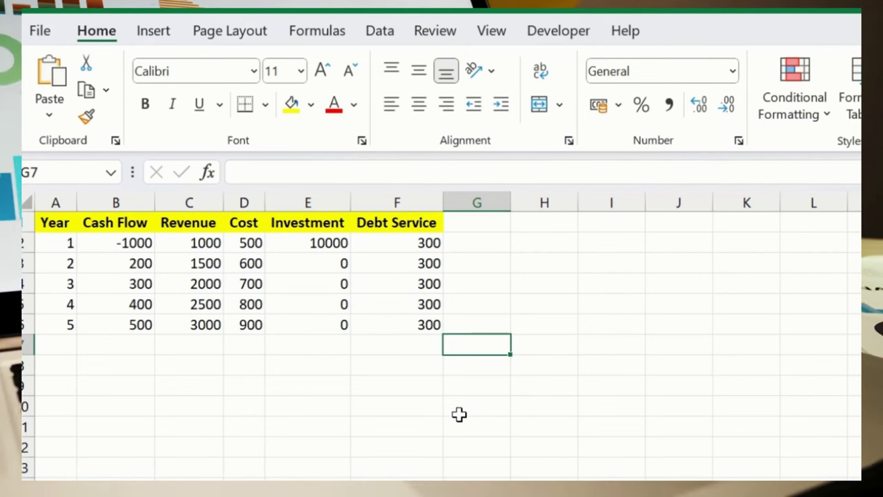
pyautogui.click(429, 407)
pyautogui.click(467, 398)
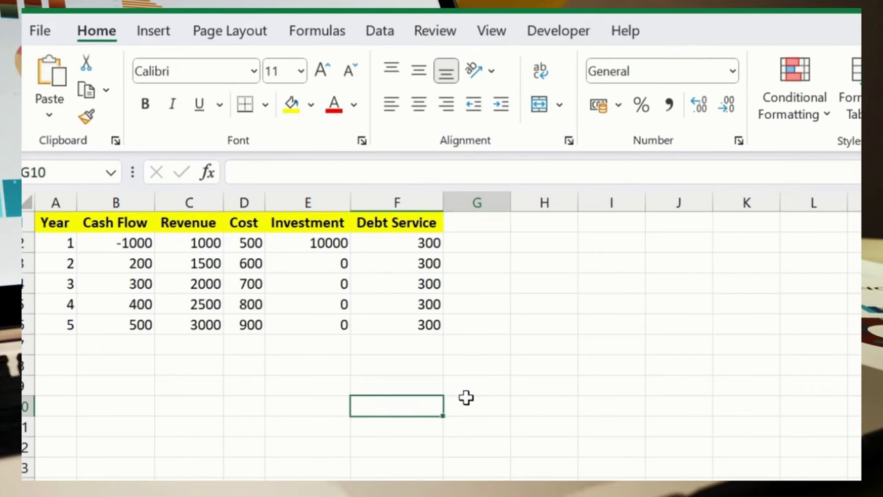
pyautogui.write('=(')
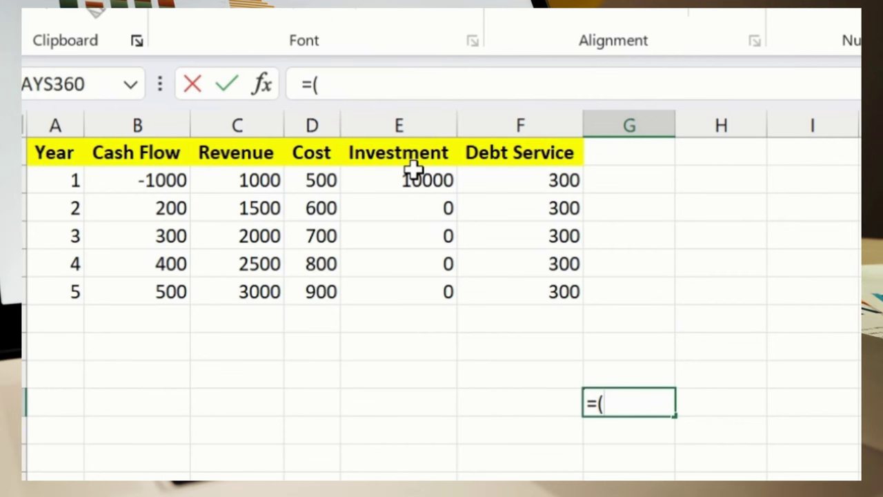
pyautogui.click(394, 181)
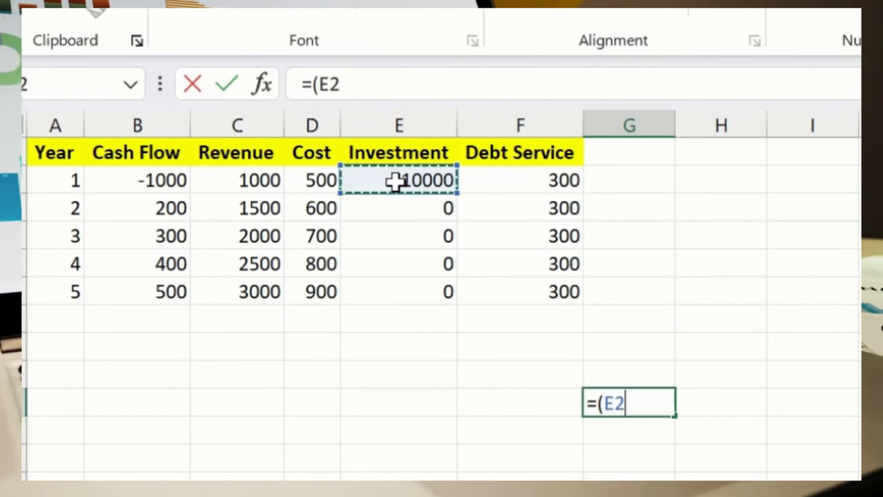
pyautogui.press('Down')
pyautogui.press('Down')
pyautogui.press('Down')
pyautogui.press('Down')
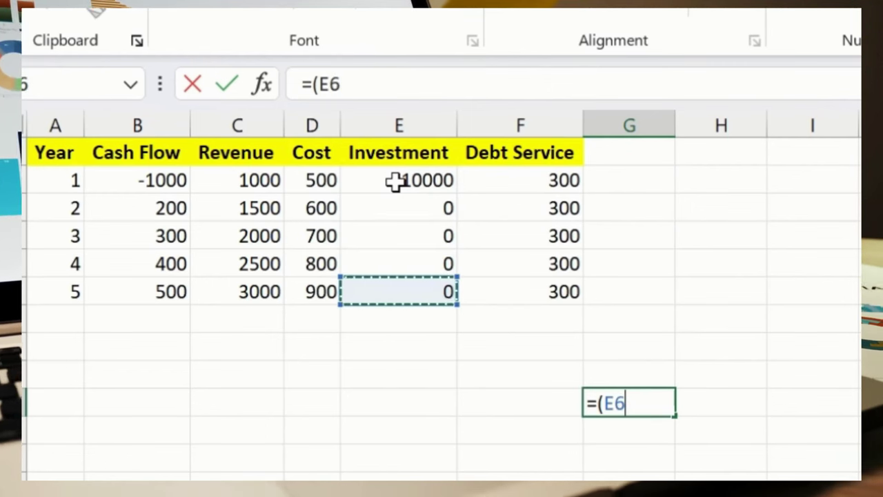
pyautogui.write('/')
pyautogui.press('Up')
pyautogui.press('Up')
pyautogui.press('Up')
pyautogui.press('Up')
pyautogui.press('Up')
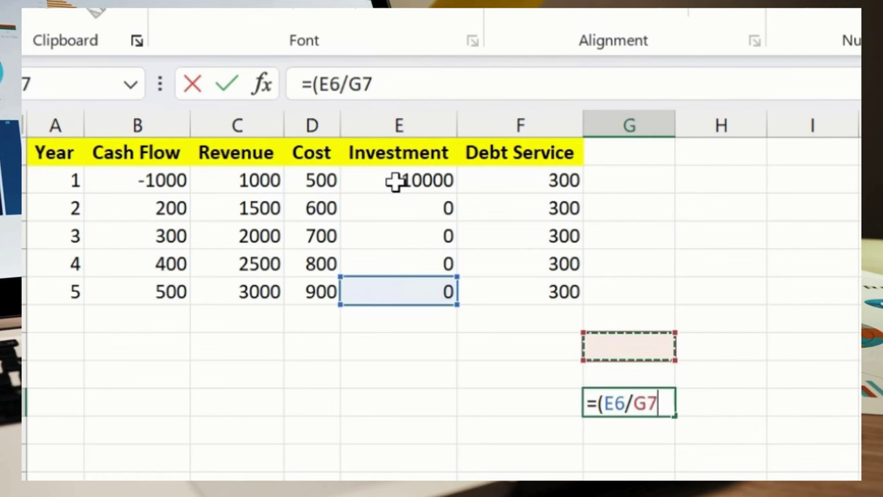
pyautogui.press('Left')
pyautogui.press('Left')
pyautogui.press('Up')
pyautogui.press('Up')
pyautogui.press('Up')
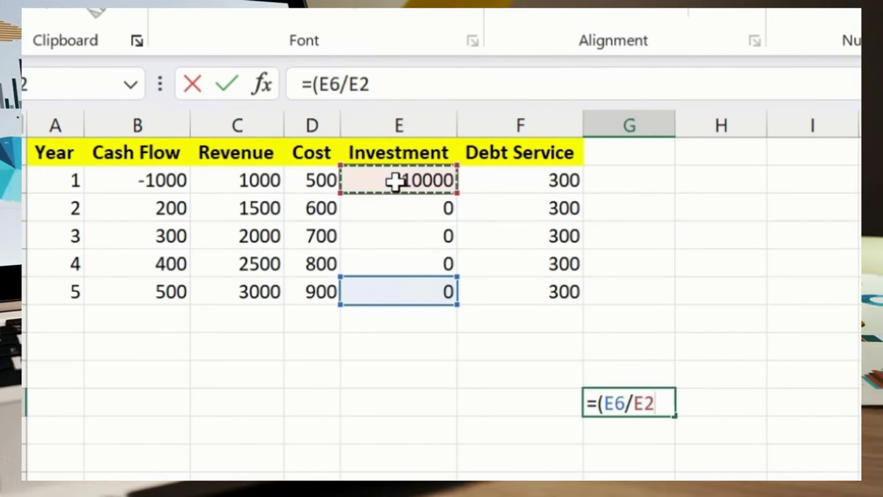
pyautogui.write(')')
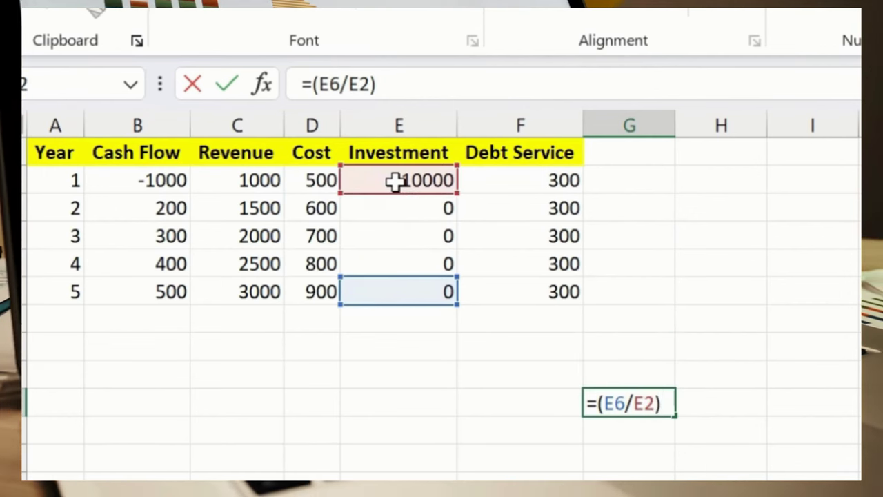
# Step: Complete the G10 growth-rate formula by raising the ratio to the power (1/4) and subtracting 1
pyautogui.write('^(1/4')
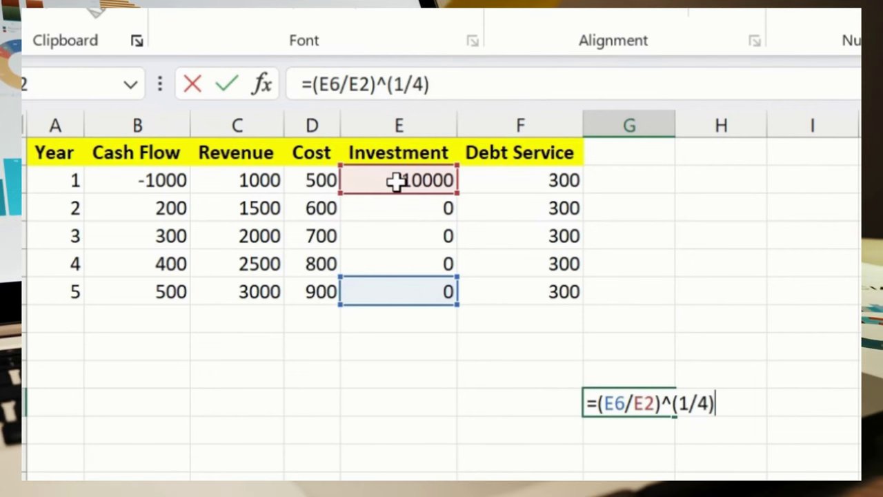
pyautogui.write('-1')
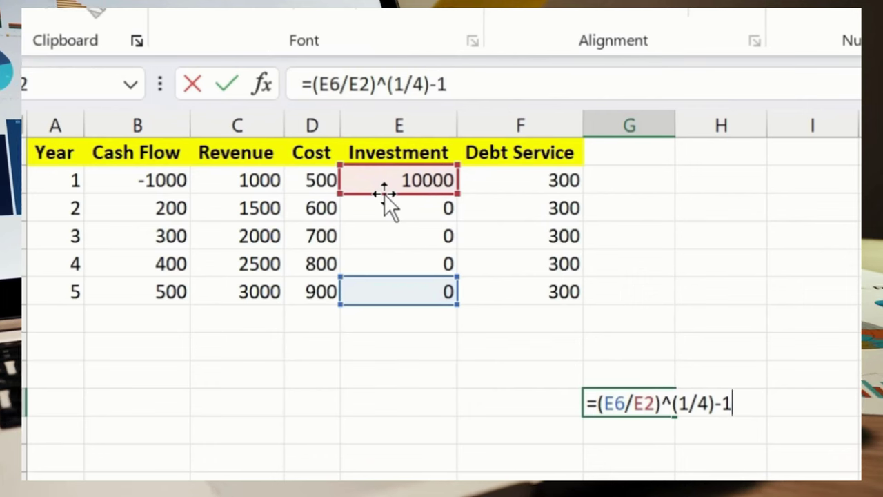
pyautogui.press('Return')
pyautogui.press('Up')
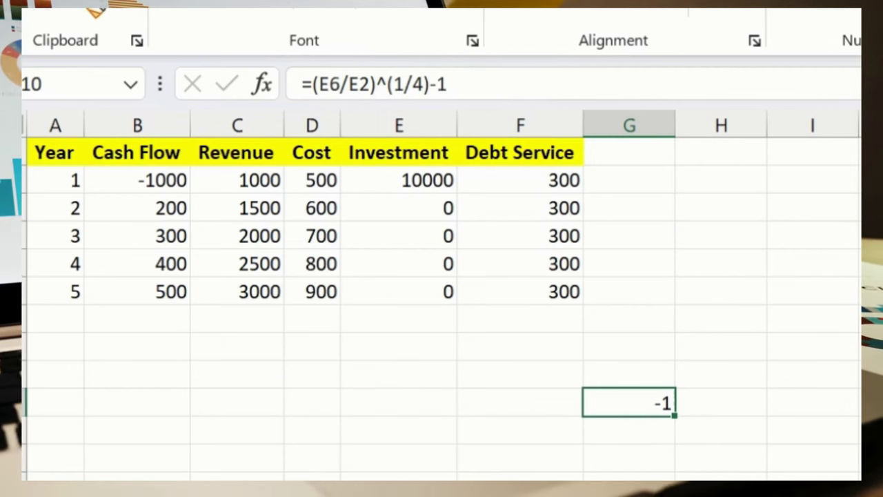
# Step: Clear cell G10 and begin a formula in G2 that totals the revenue with =SUM(C2:C6)
pyautogui.press('Delete')
pyautogui.click(571, 372)
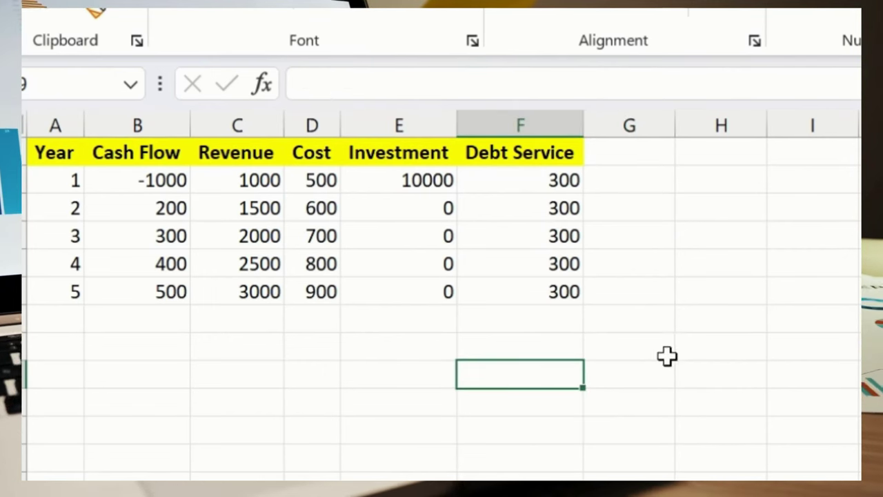
pyautogui.click(659, 181)
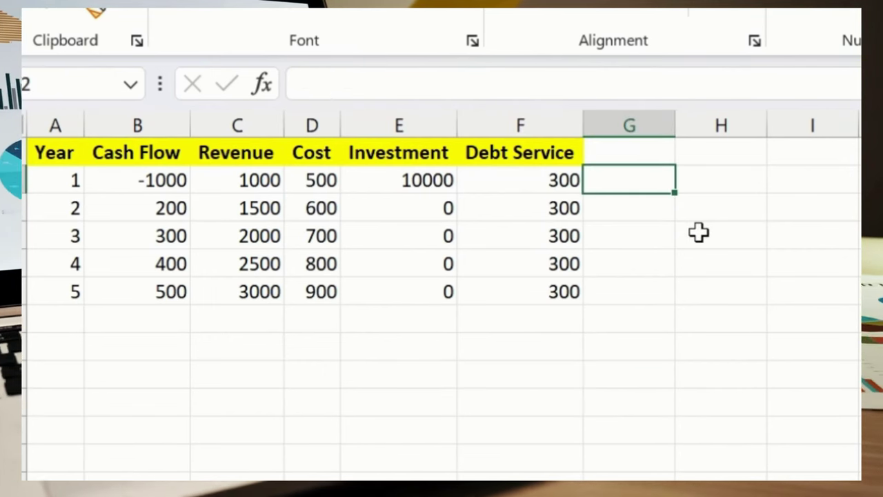
pyautogui.write('=SUM(')
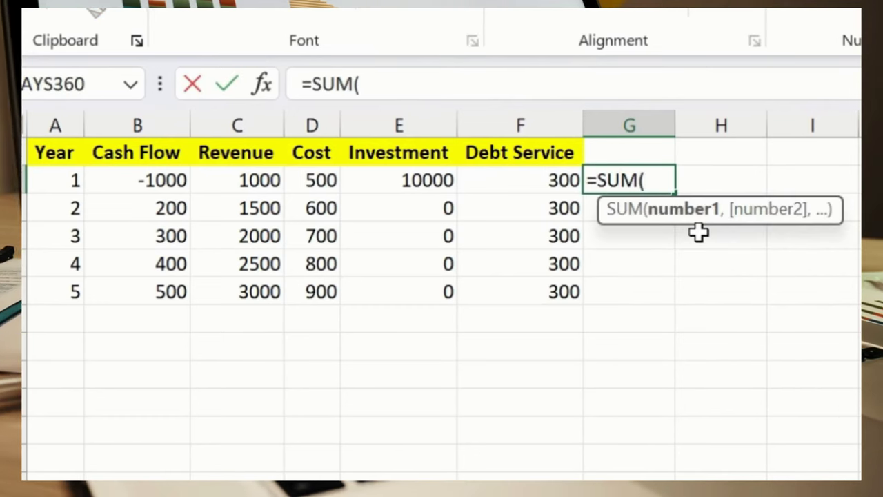
pyautogui.press('Left')
pyautogui.press('Left')
pyautogui.press('Left')
pyautogui.press('Left')
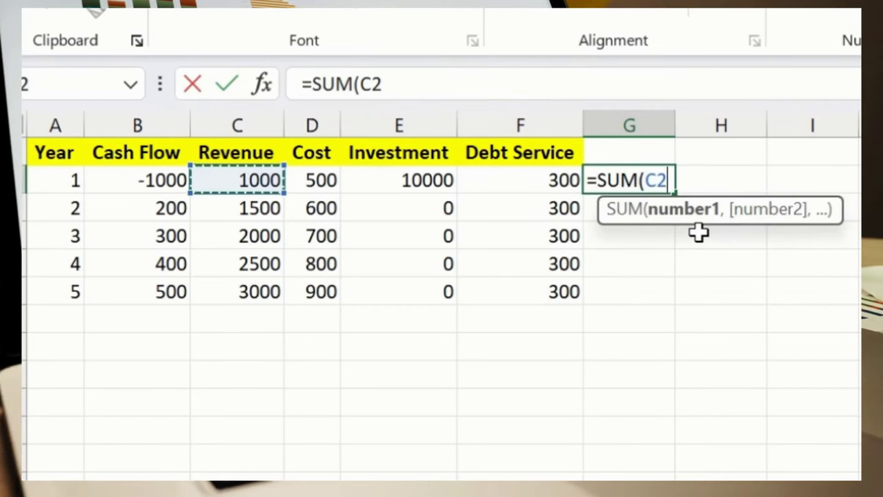
pyautogui.hotkey('shift', 'Down')
pyautogui.hotkey('shift', 'Down')
pyautogui.hotkey('shift', 'Down')
pyautogui.hotkey('shift', 'Down')
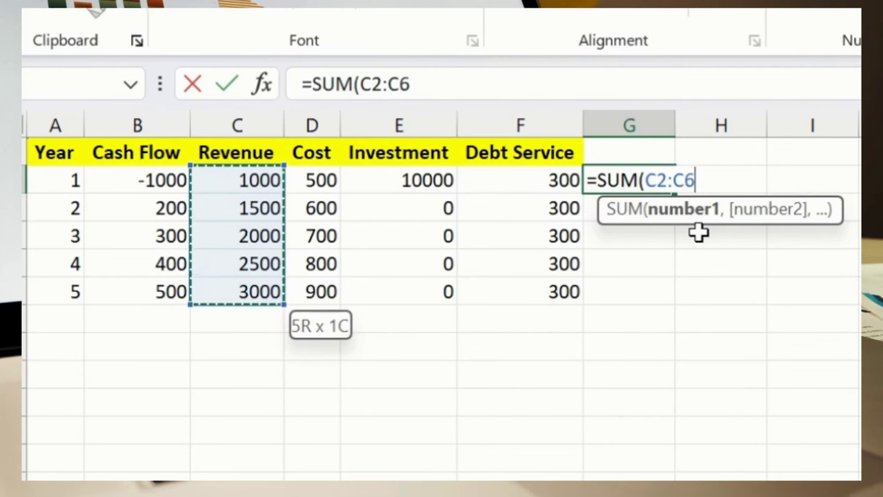
pyautogui.write(')')
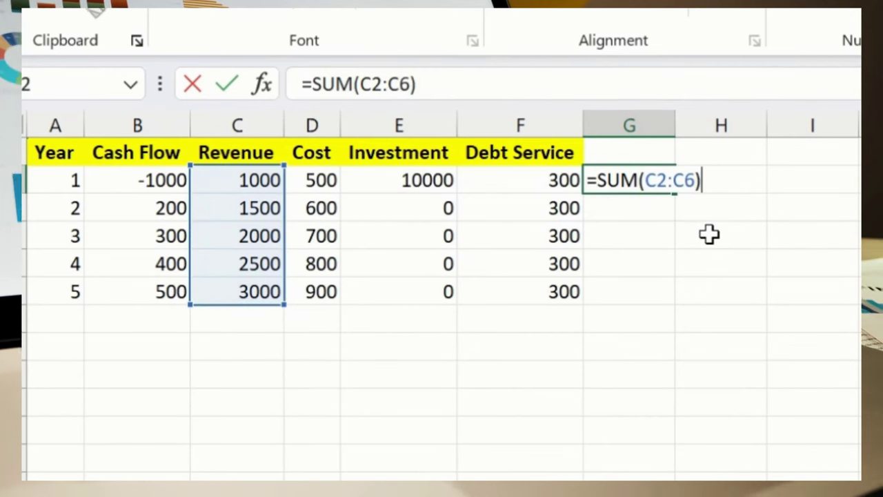
# Step: Complete the debt service coverage formula in G2 by dividing the revenue total by SUM(F2:F6)
pyautogui.write('/SUM(')
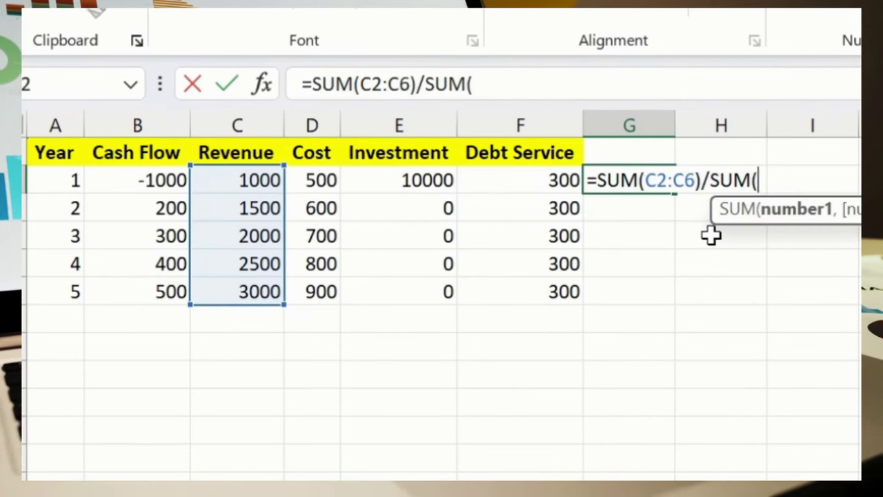
pyautogui.press('Left')
pyautogui.press('Left')
pyautogui.press('Right')
pyautogui.hotkey('shift', 'Down')
pyautogui.hotkey('shift', 'Down')
pyautogui.hotkey('shift', 'Down')
pyautogui.hotkey('shift', 'Down')
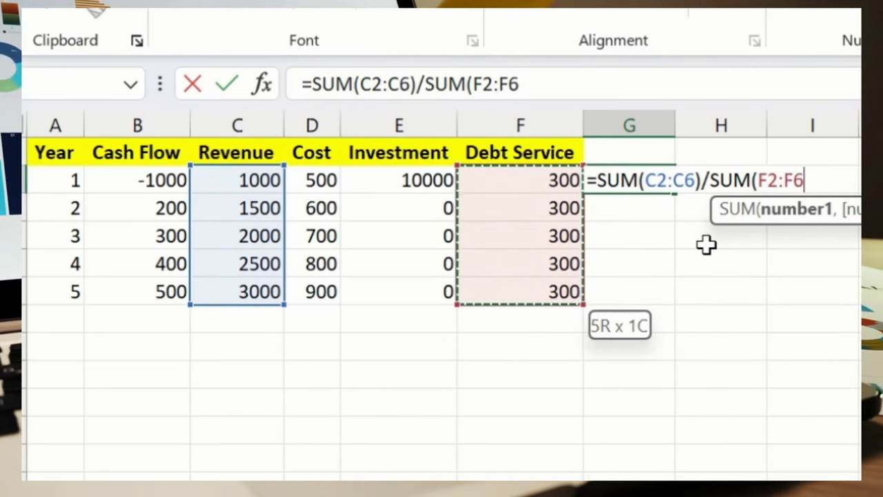
pyautogui.write(')')
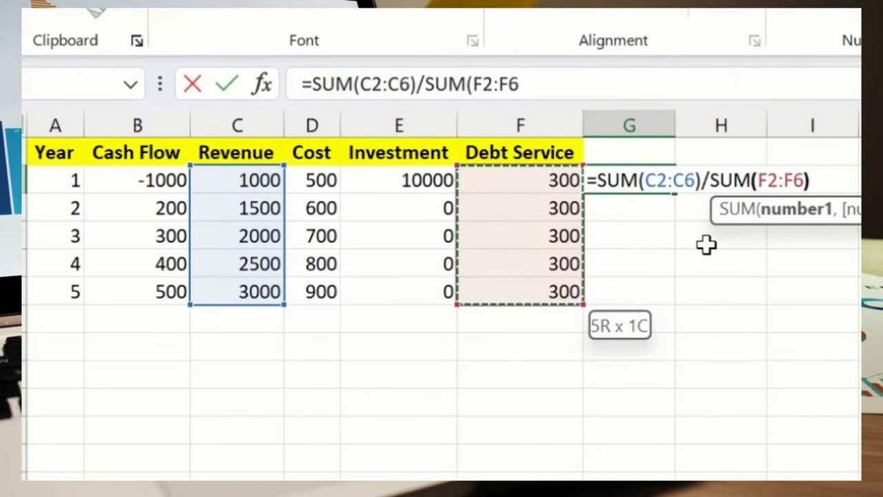
pyautogui.press('Return')
pyautogui.press('Up')
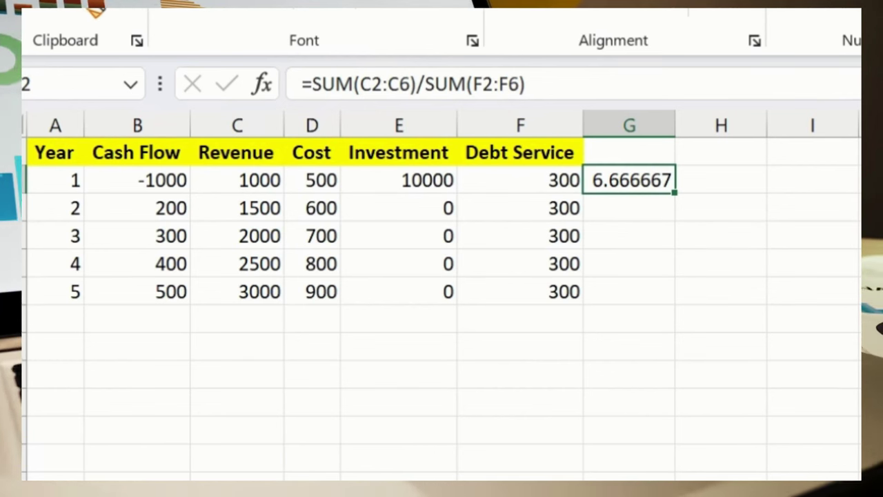
# Step: Clear the debt service coverage formula from cell G2
pyautogui.press('Delete')
pyautogui.click(398, 318)
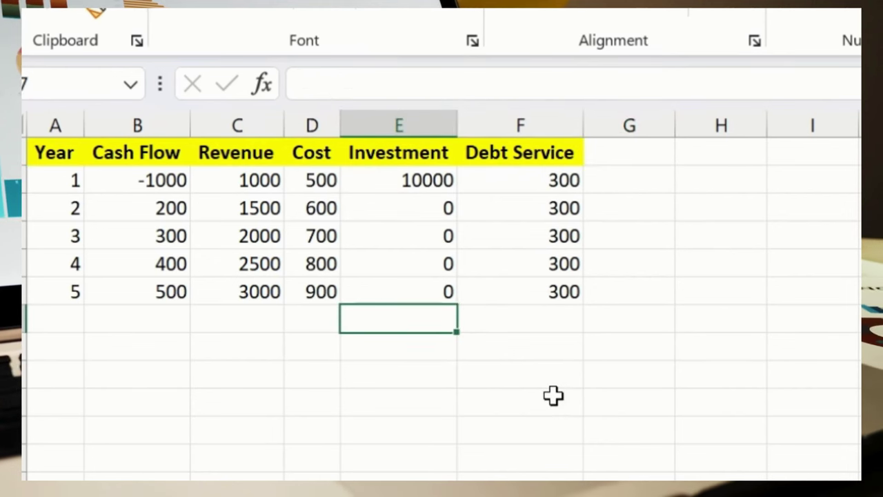
pyautogui.click(410, 366)
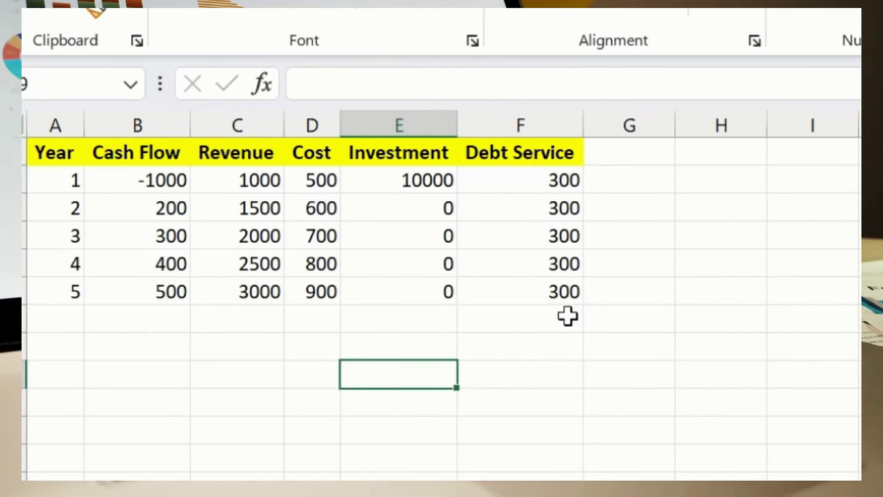
# Step: Begin a return-on-investment formula in G7 that subtracts the year 1 investment from the total cash flow, =(SUM(B2:B6)-E2)
pyautogui.click(647, 316)
pyautogui.write('=')
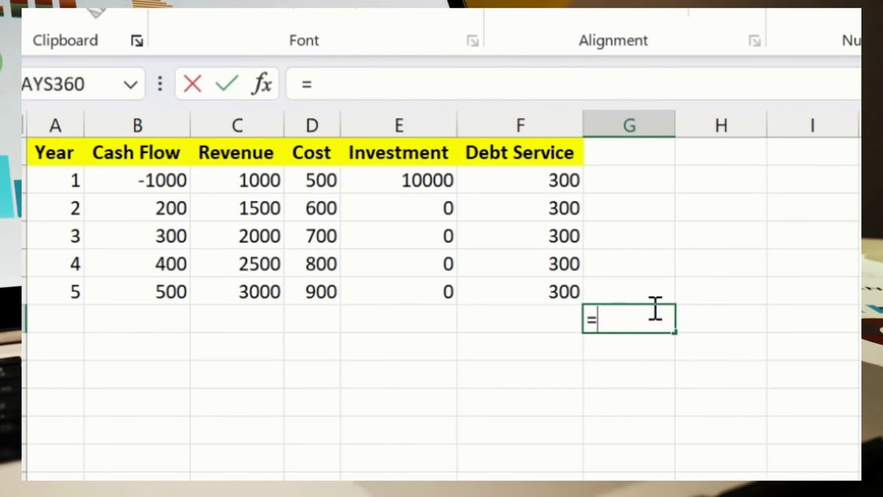
pyautogui.write('(SUM(')
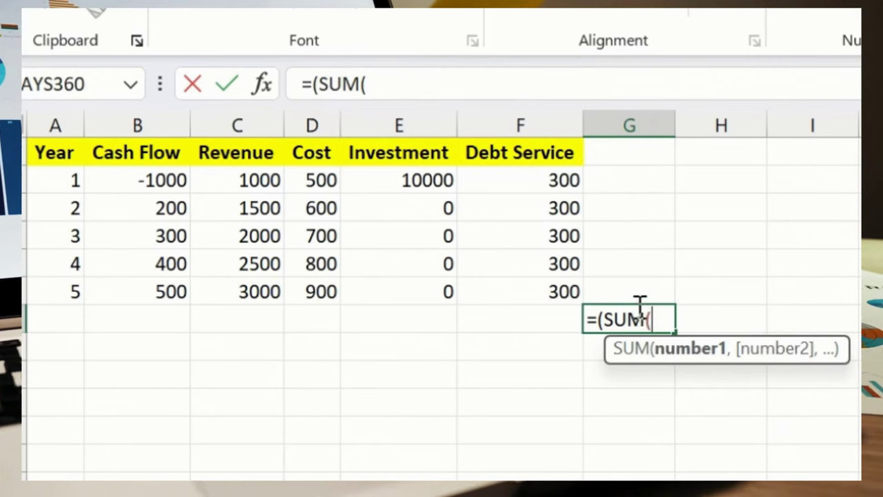
pyautogui.moveTo(168, 177); pyautogui.dragTo(158, 292)
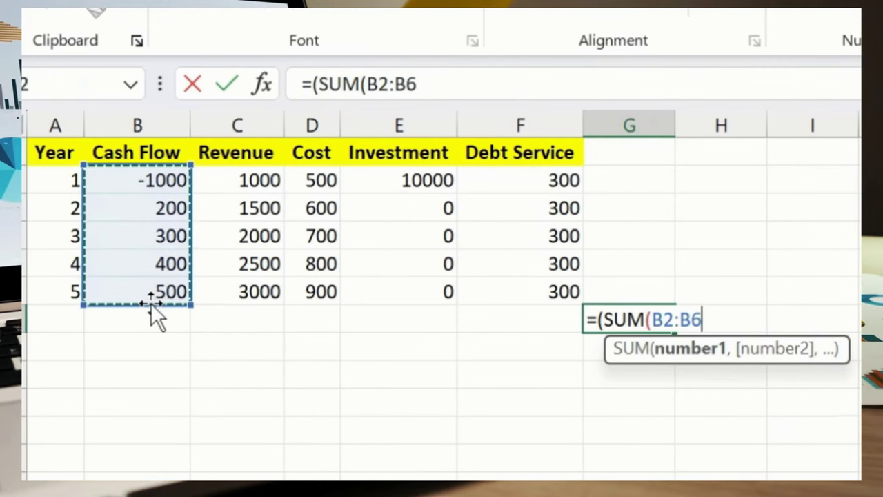
pyautogui.write(')-')
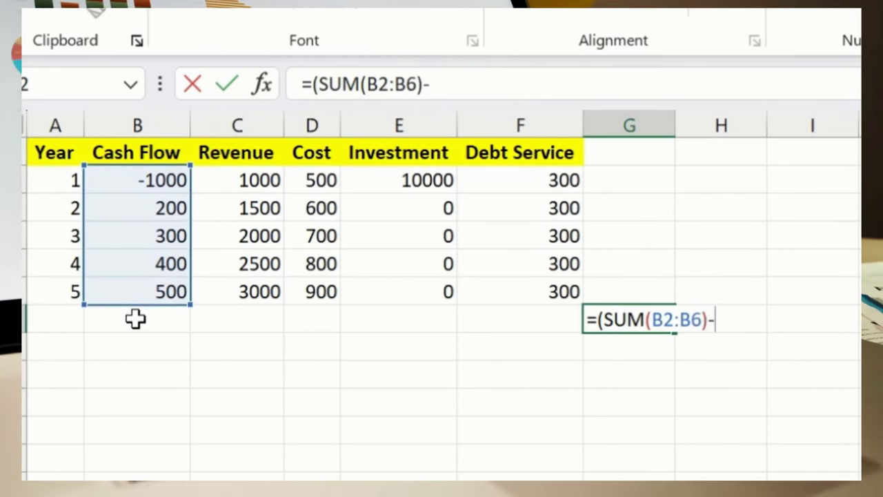
pyautogui.click(432, 181)
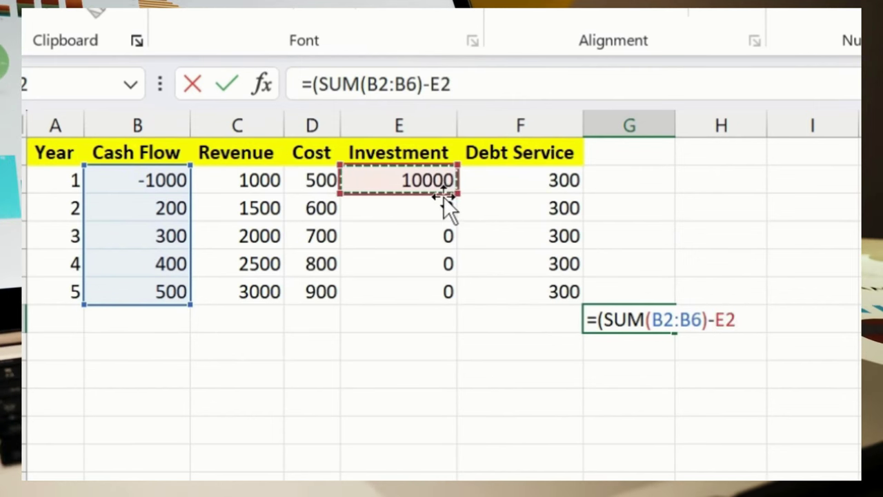
pyautogui.write(')')
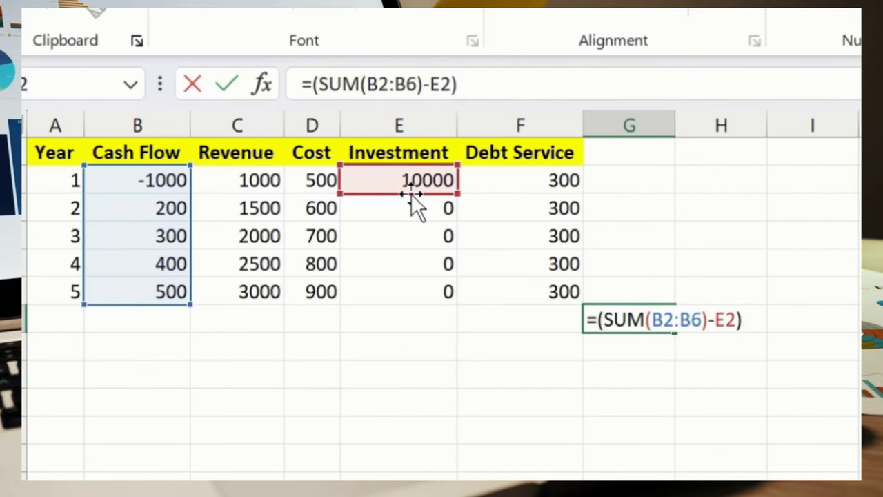
# Step: Complete the G7 formula by dividing the difference by the year 1 investment in E2, and reselect the cell
pyautogui.write('/')
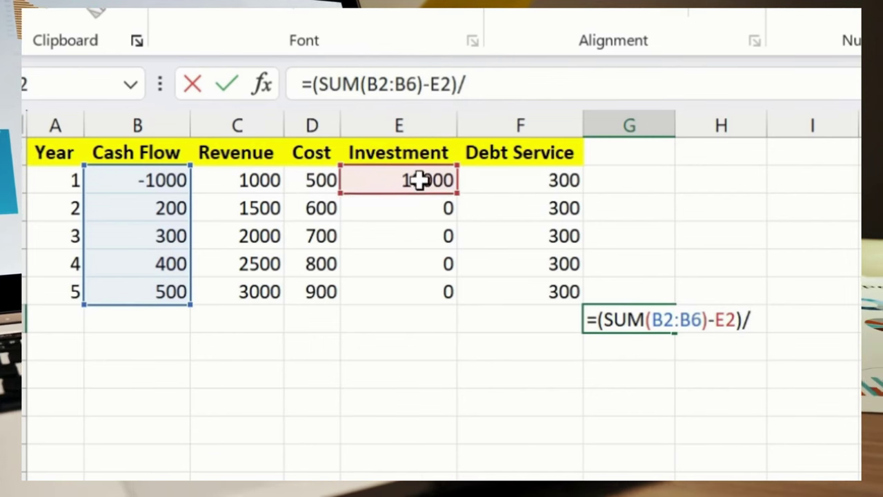
pyautogui.click(418, 179)
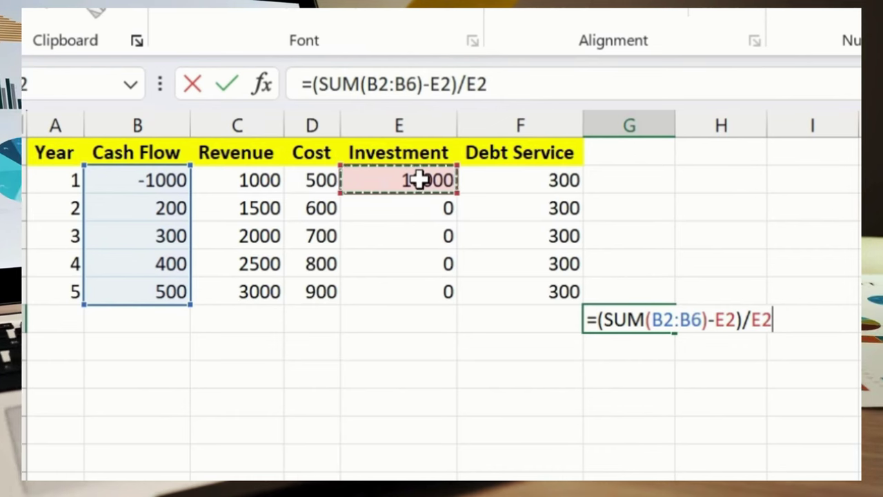
pyautogui.press('Return')
pyautogui.press('Up')
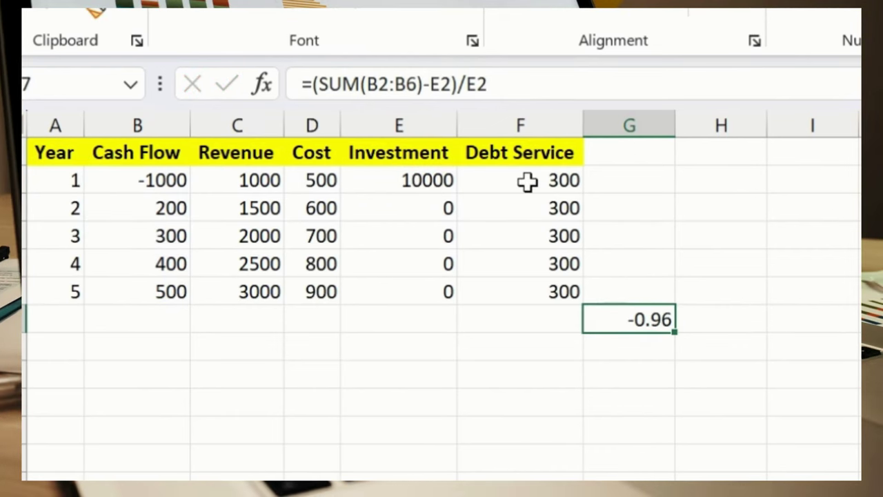